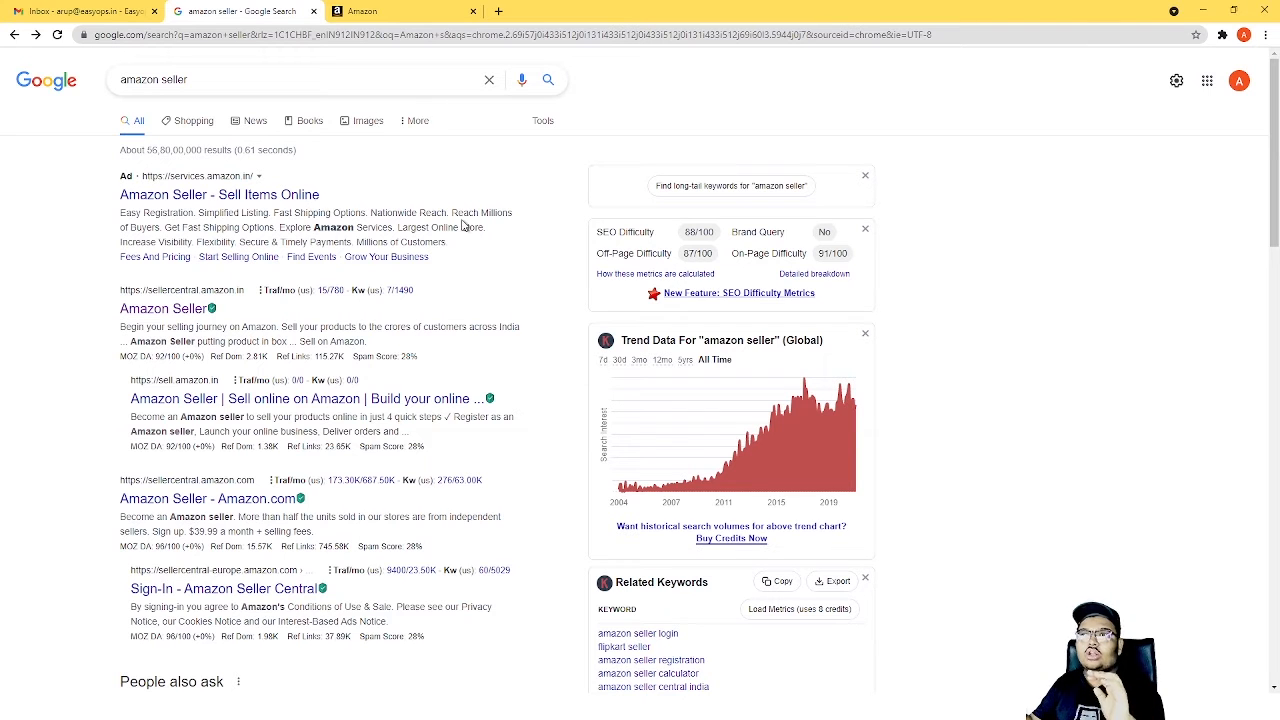
Start the seller registration on Amazon Seller Central and sign in with the existing account.
key(ctrl+Tab)
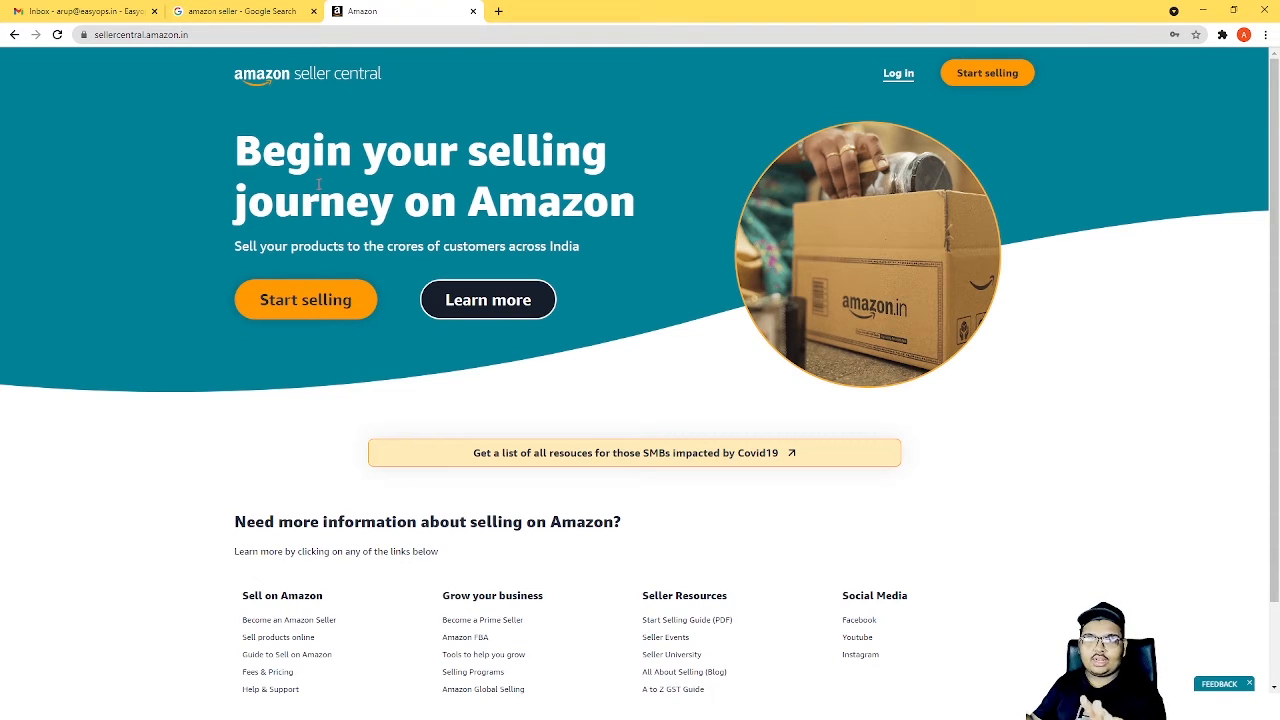
click(297, 302)
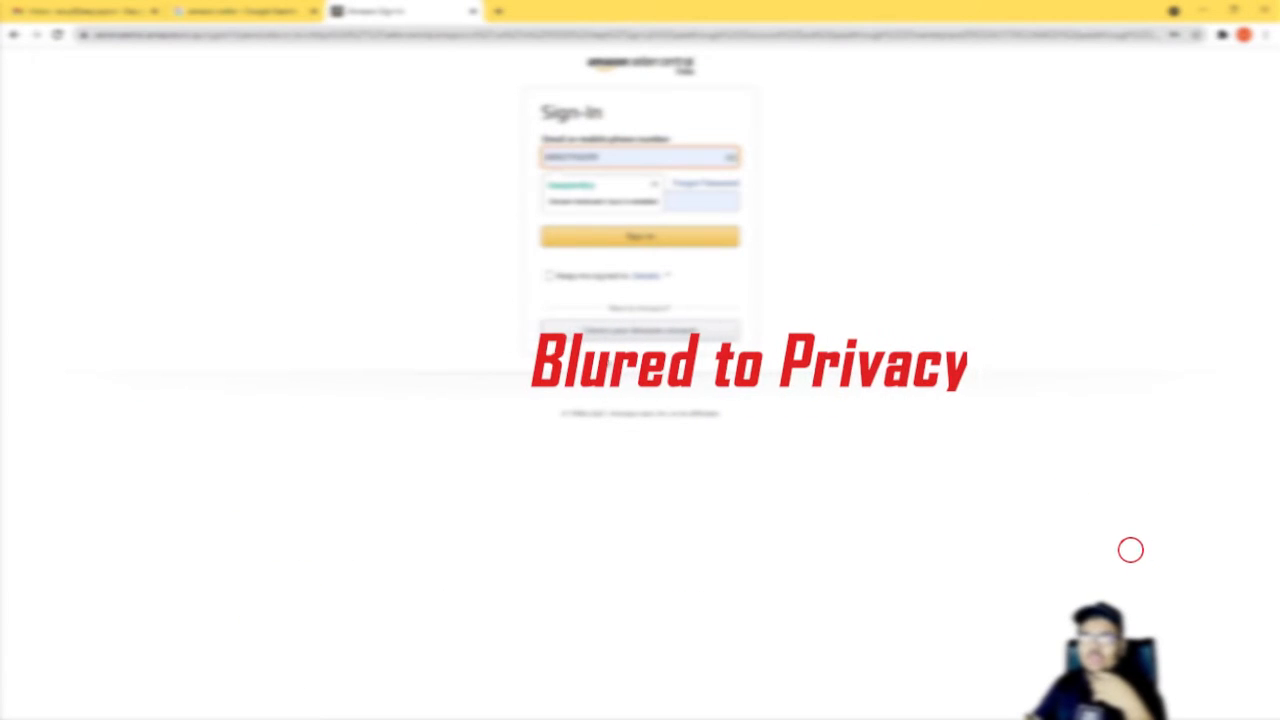
click(659, 244)
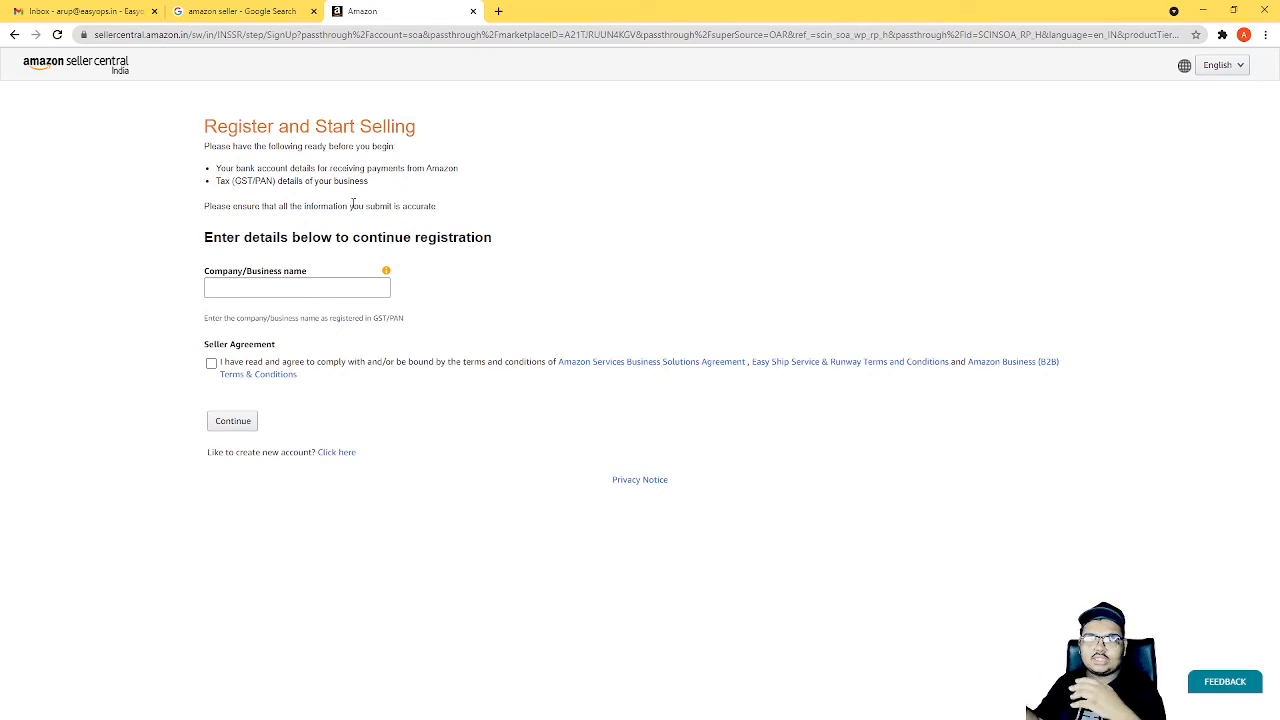
Register the company as Testeasyops, accept the seller agreement and continue the registration.
click(222, 289)
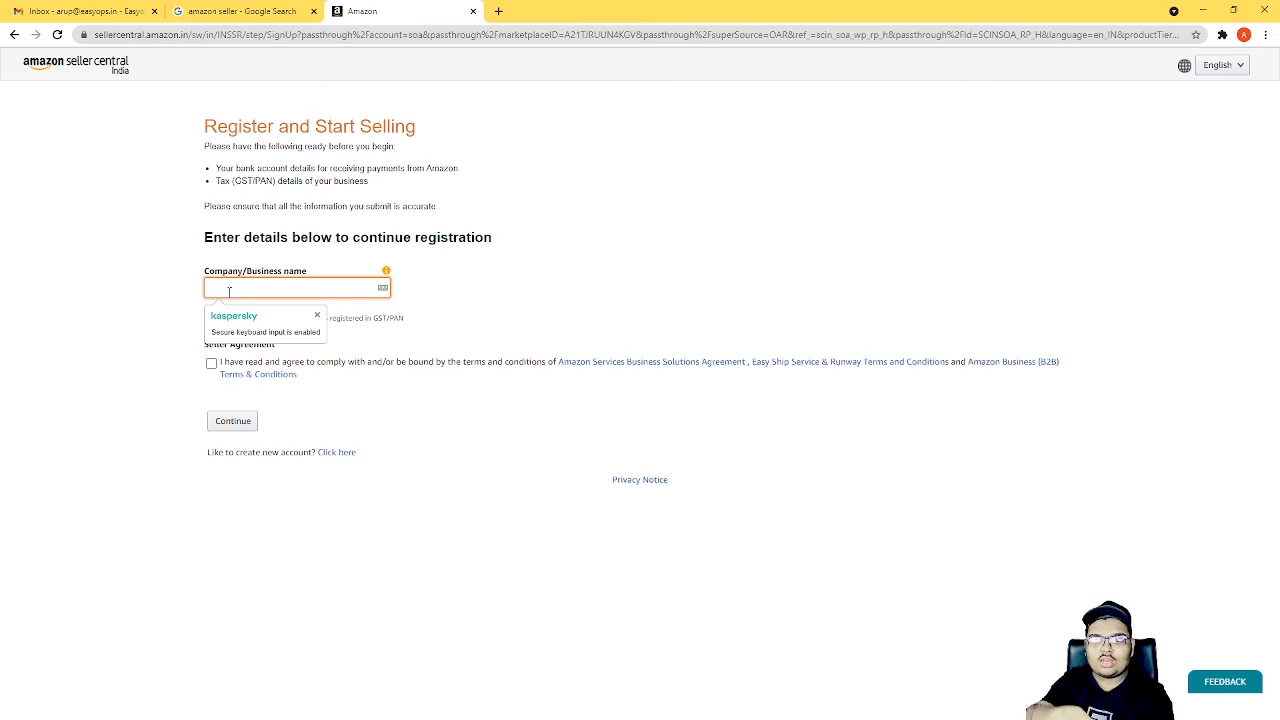
text(Test)
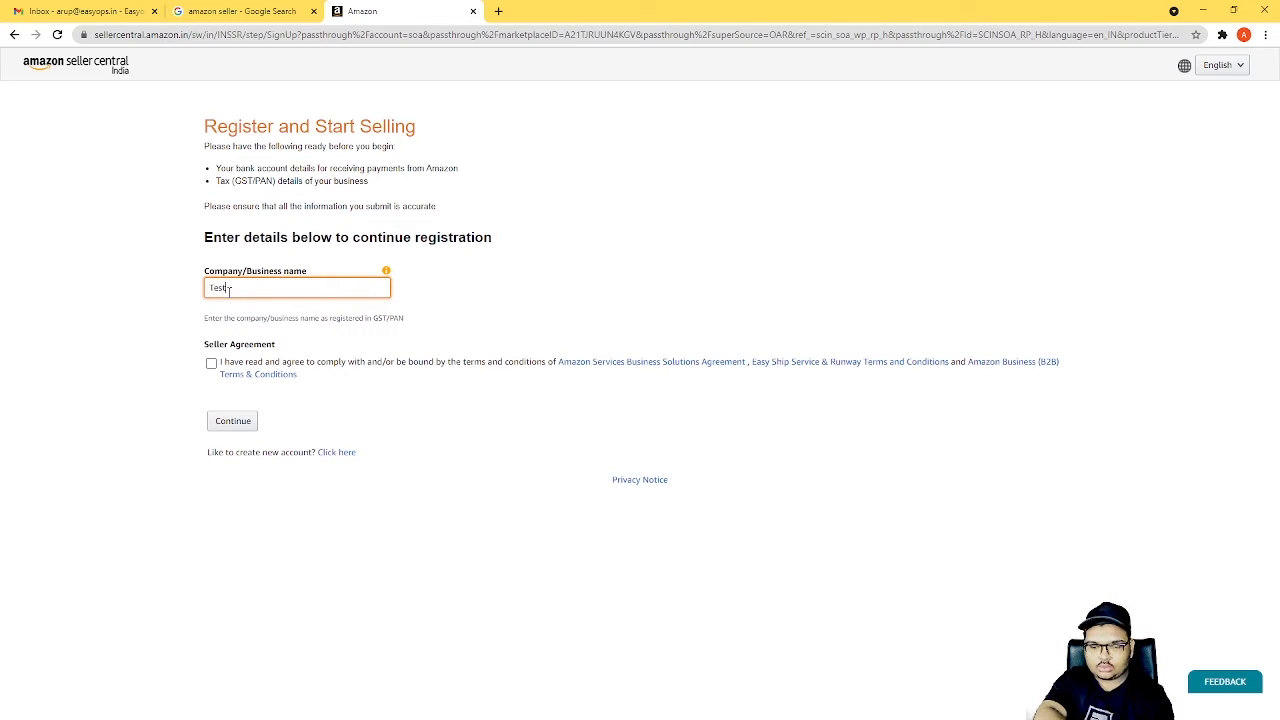
text(e)
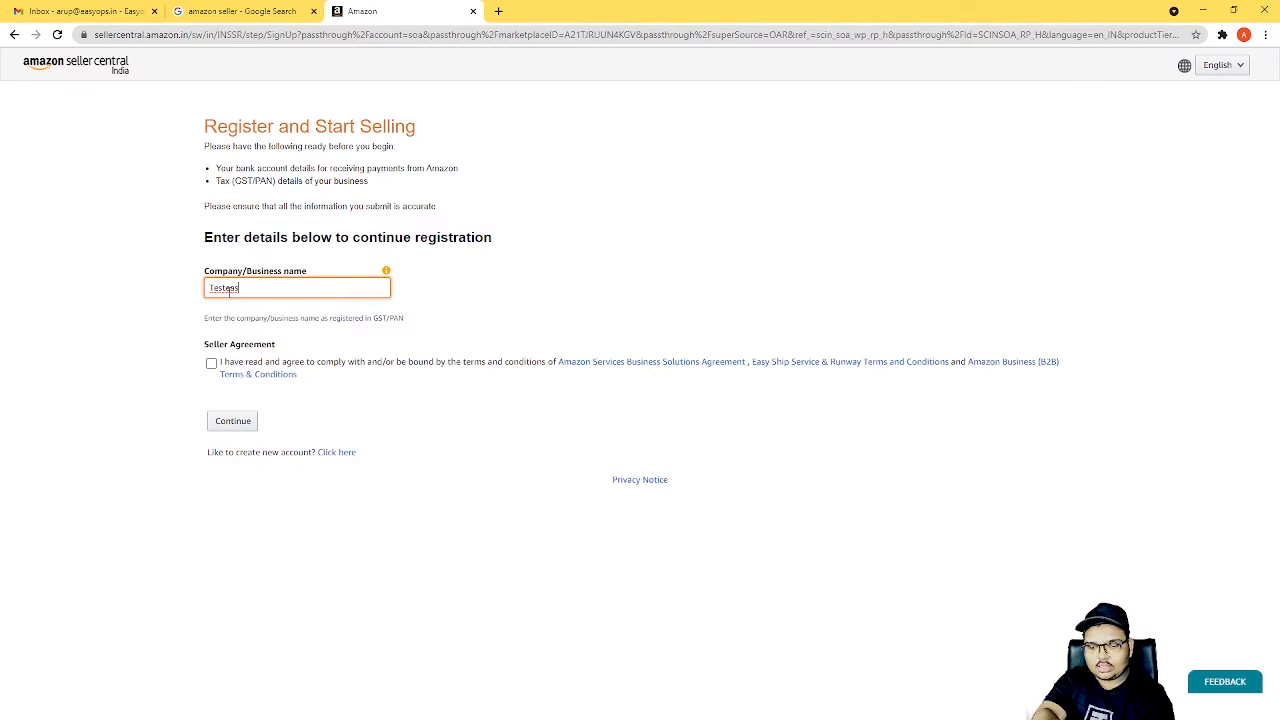
text(asyo)
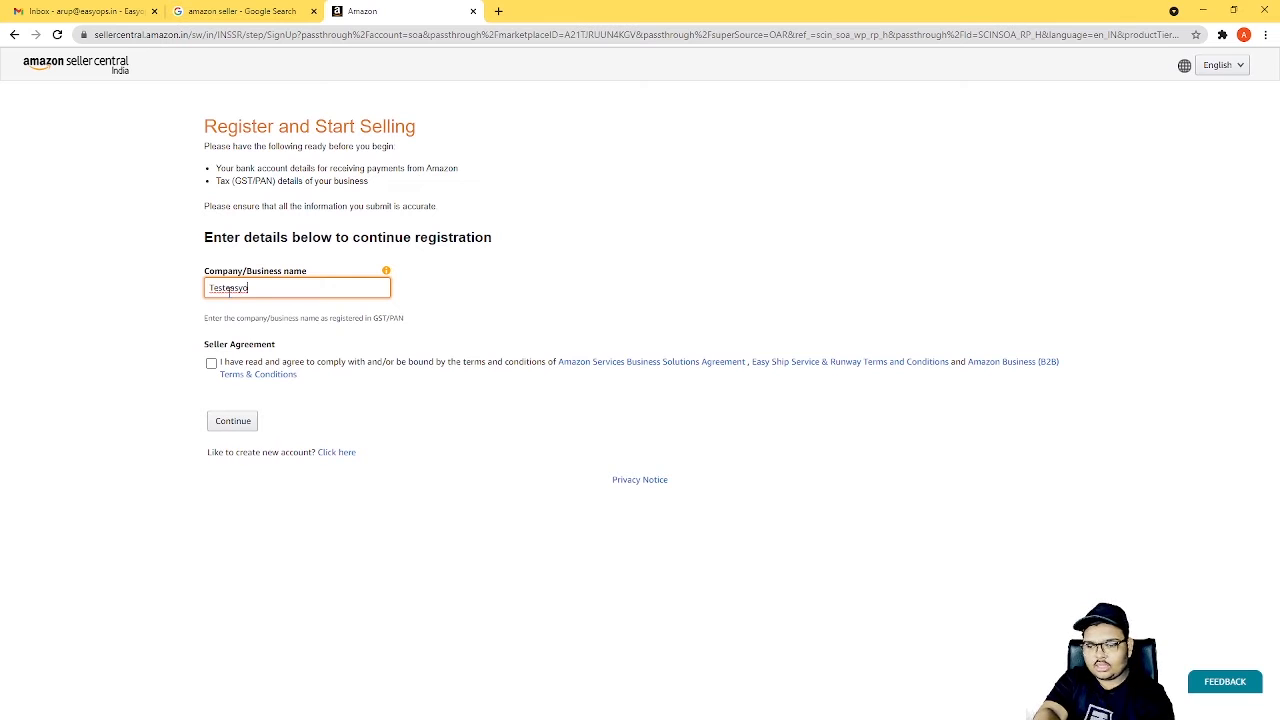
text(ps)
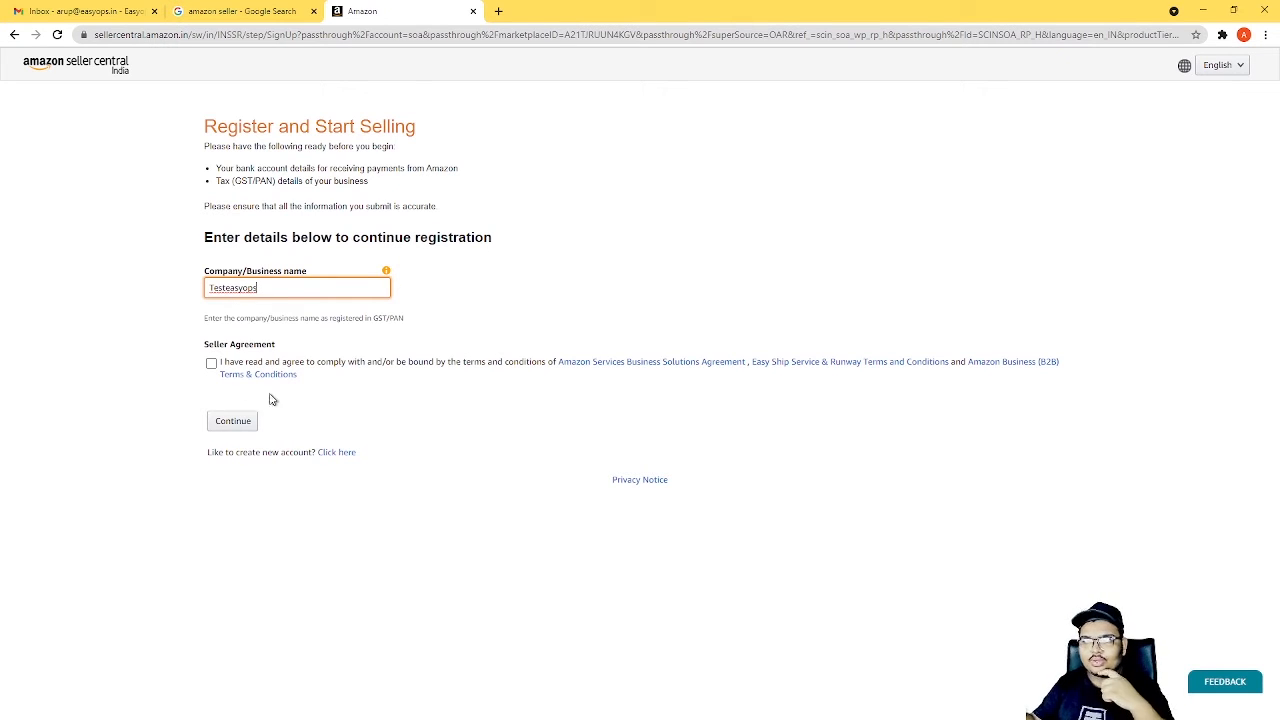
click(211, 364)
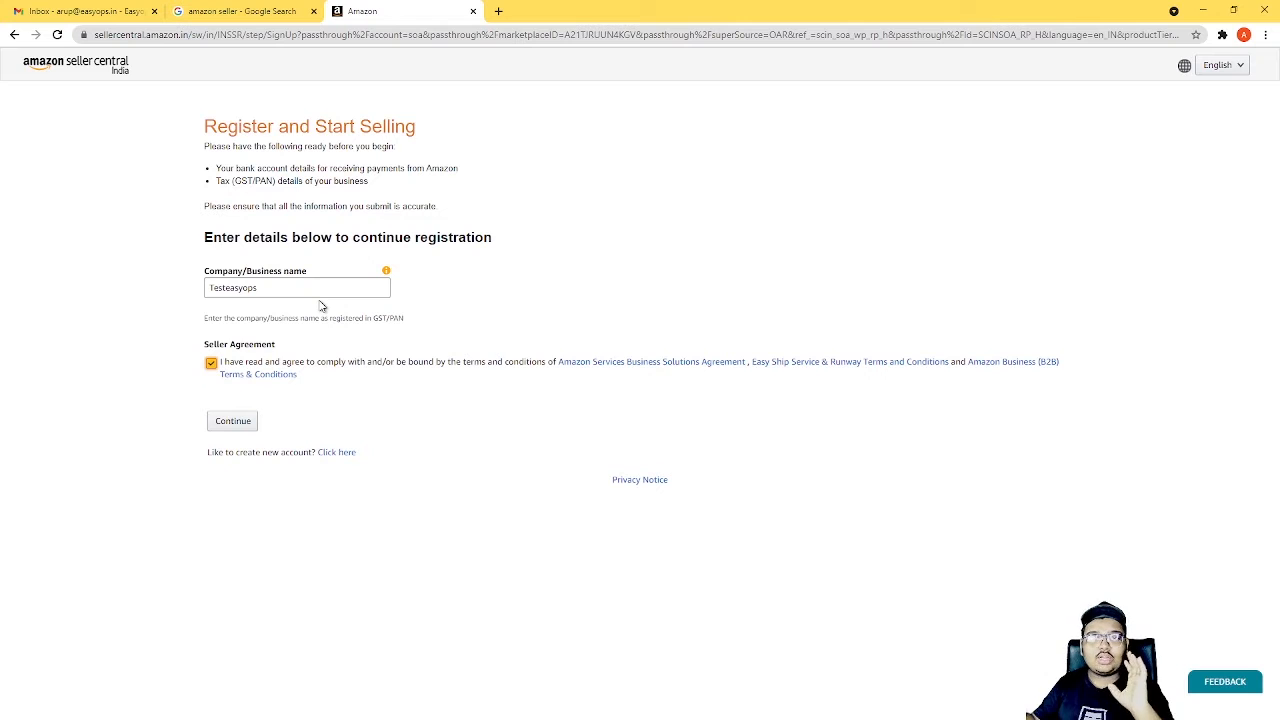
click(230, 421)
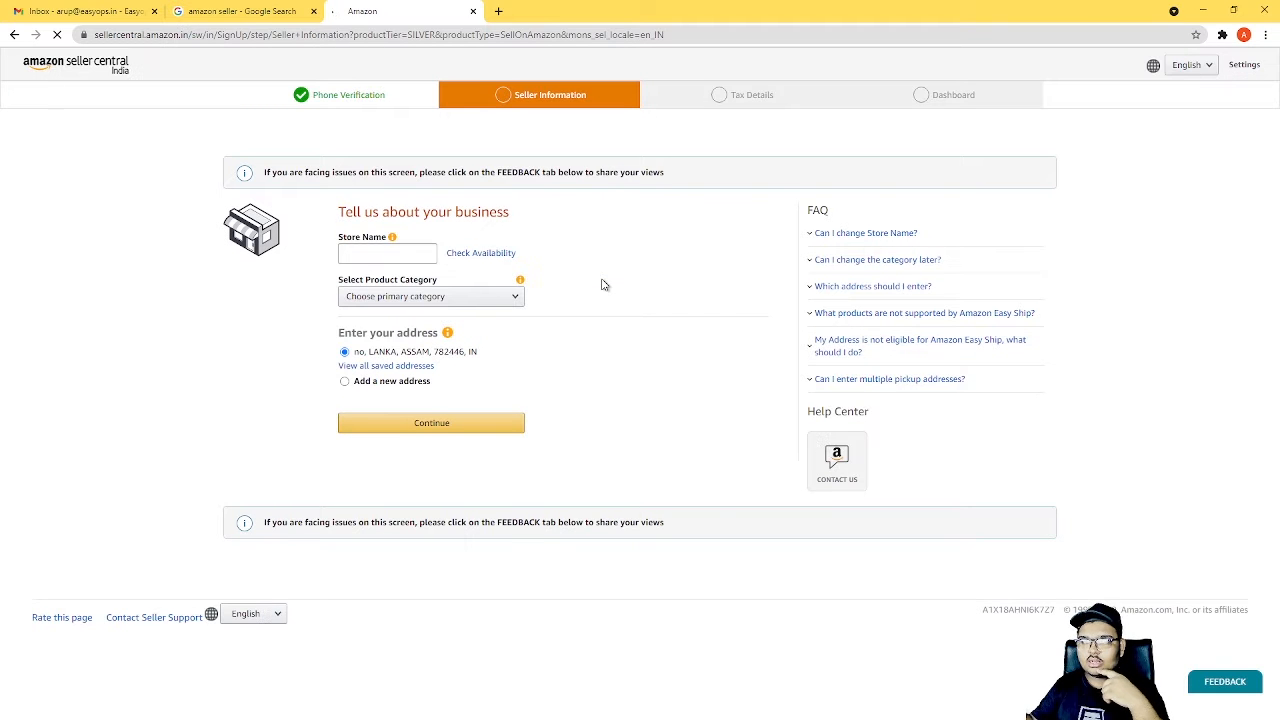
Enter Easyops as the store name in the business information.
click(388, 255)
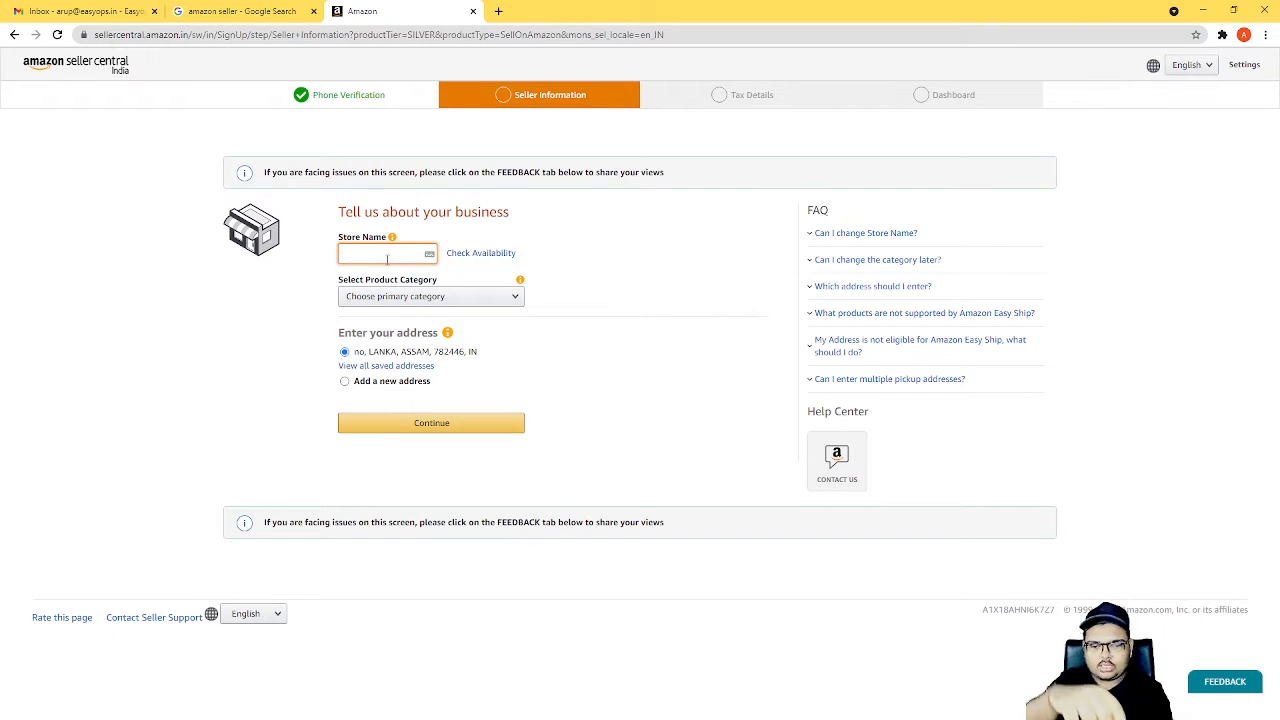
text(asy)
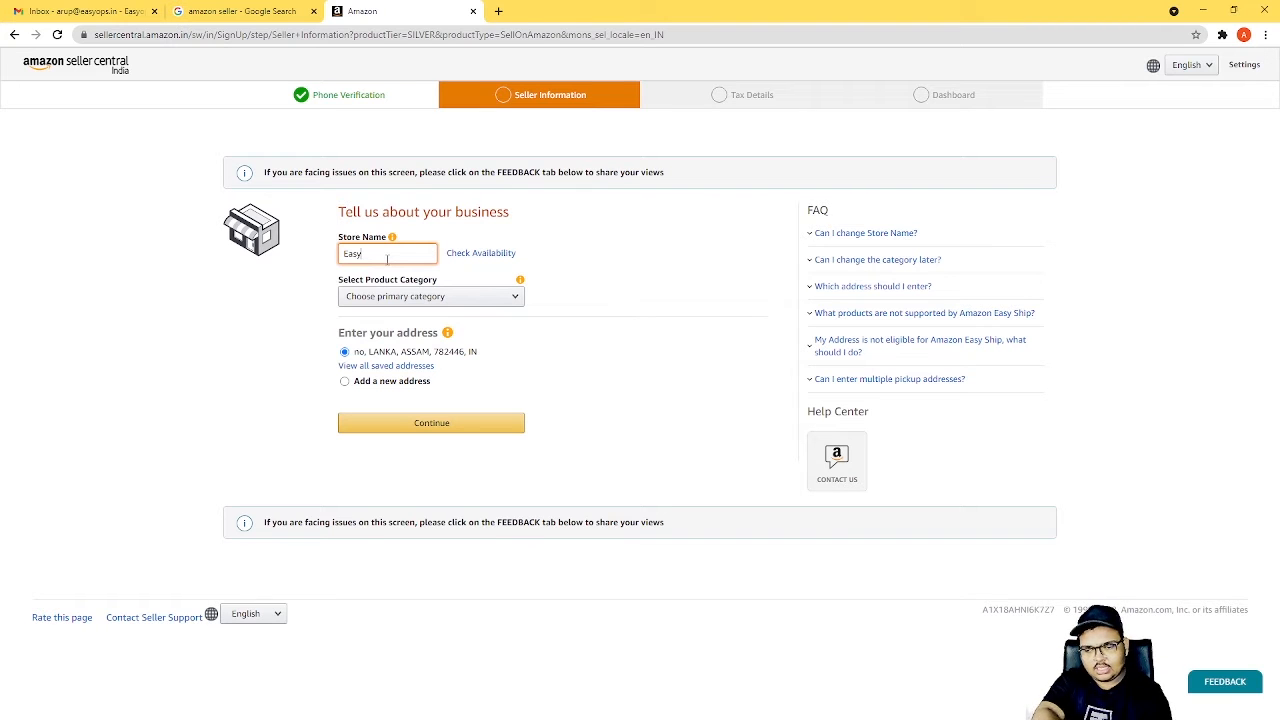
text(ops)
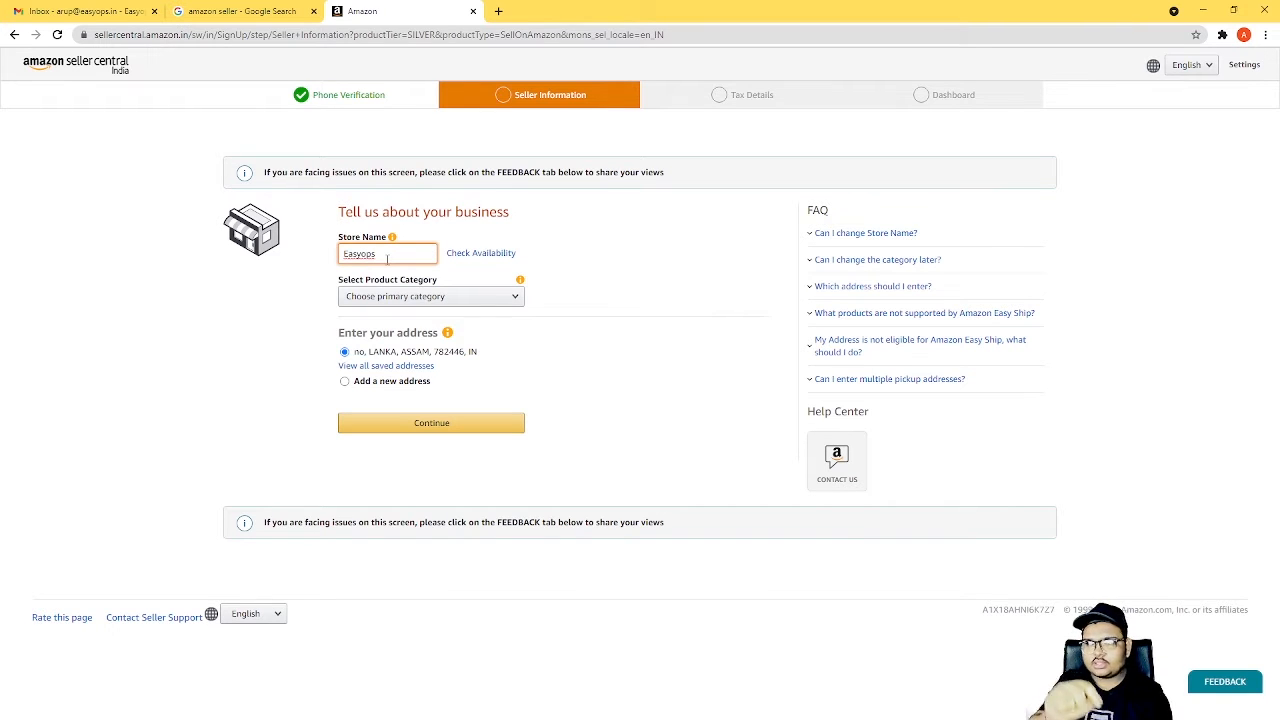
Set the primary product category to Consumer Electronics and submit the business information with the preselected address.
click(485, 298)
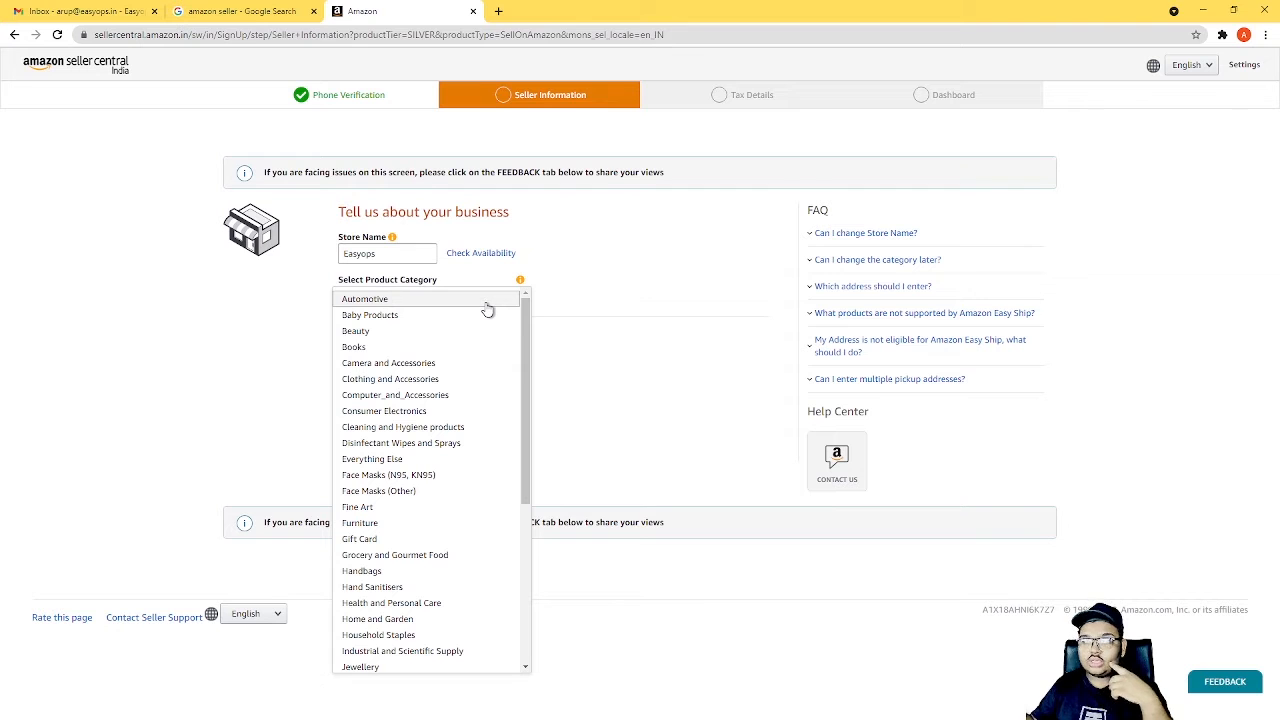
scroll(411, 340, down, 1)
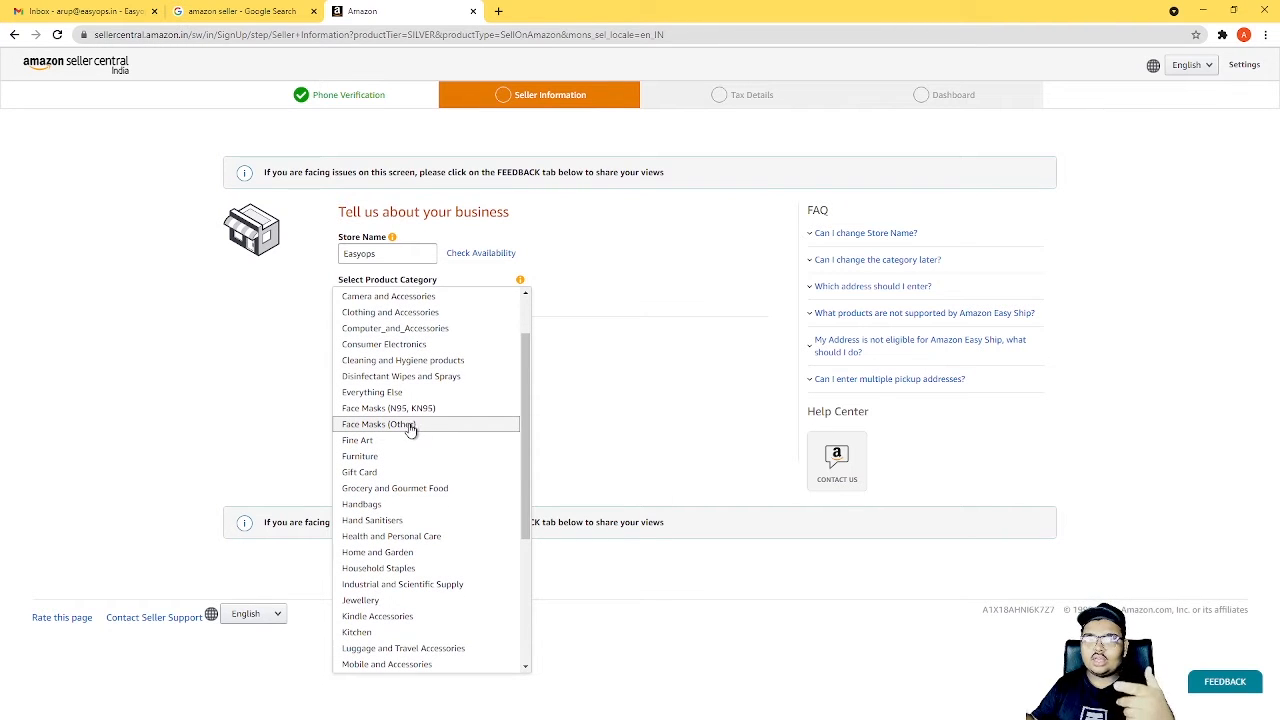
scroll(410, 428, down, 2)
scroll(402, 458, down, 1)
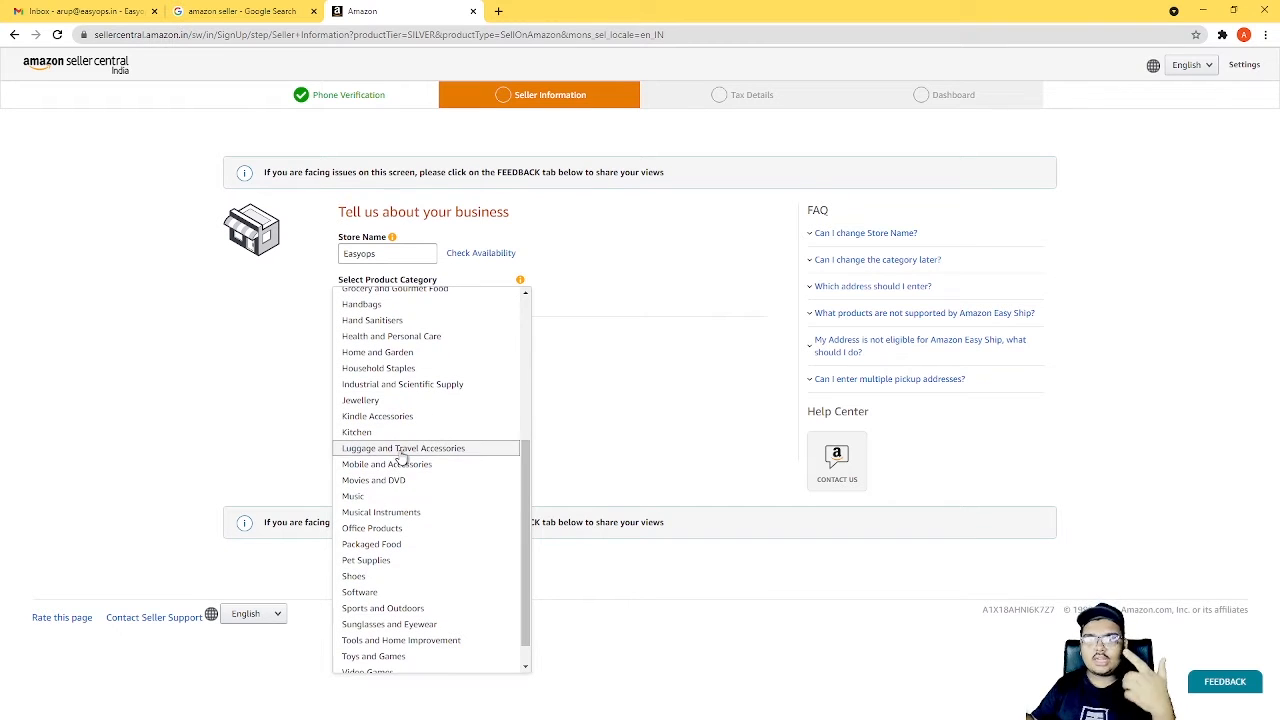
scroll(402, 466, down, 1)
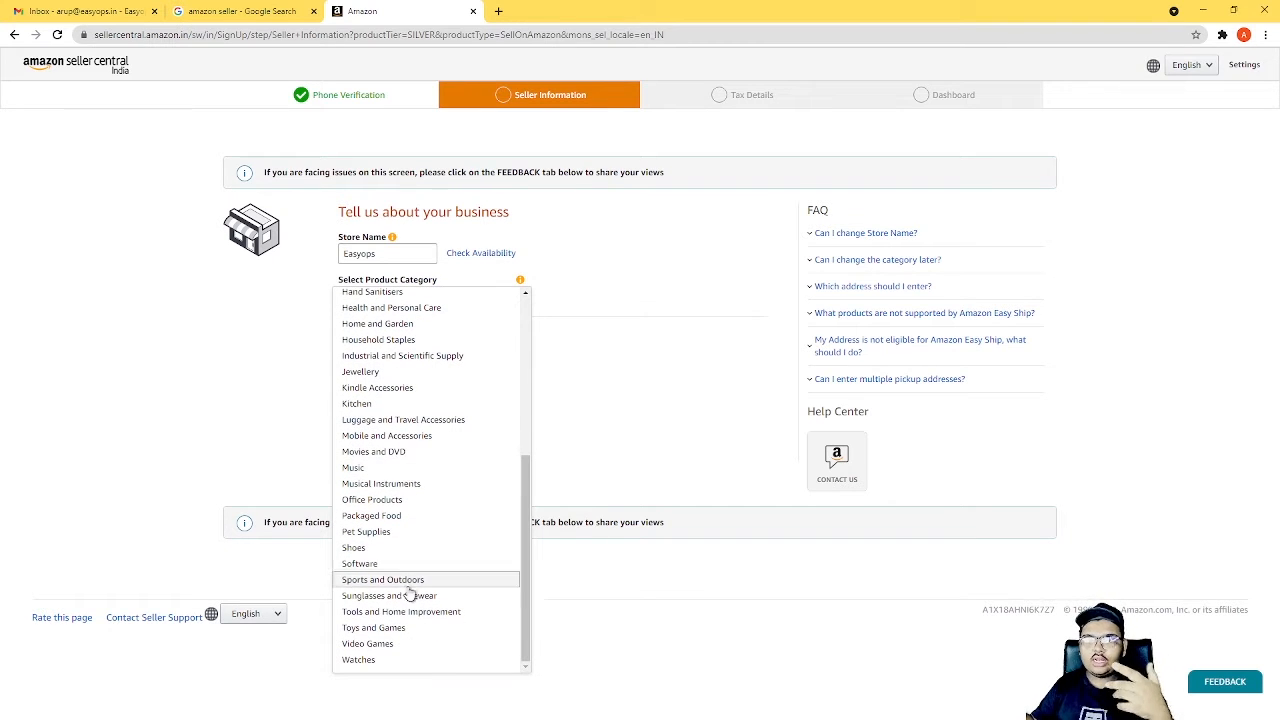
scroll(411, 565, up, 2)
scroll(420, 520, up, 3)
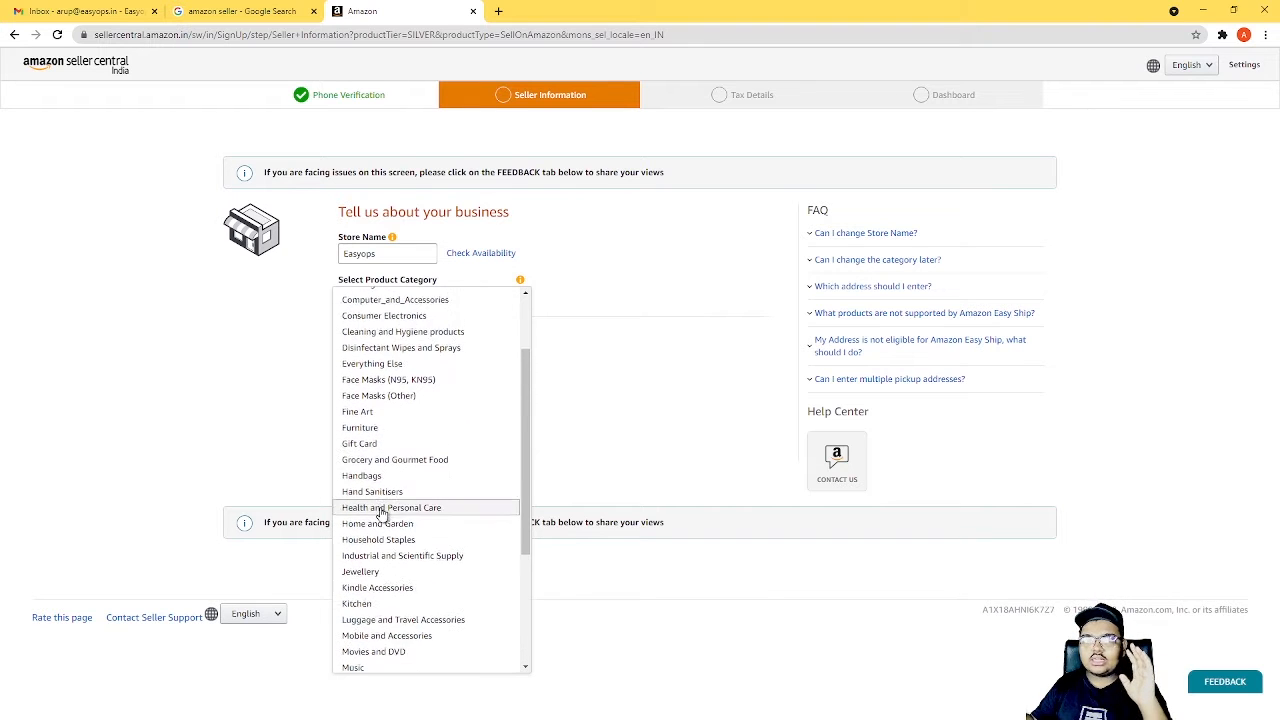
scroll(392, 450, up, 1)
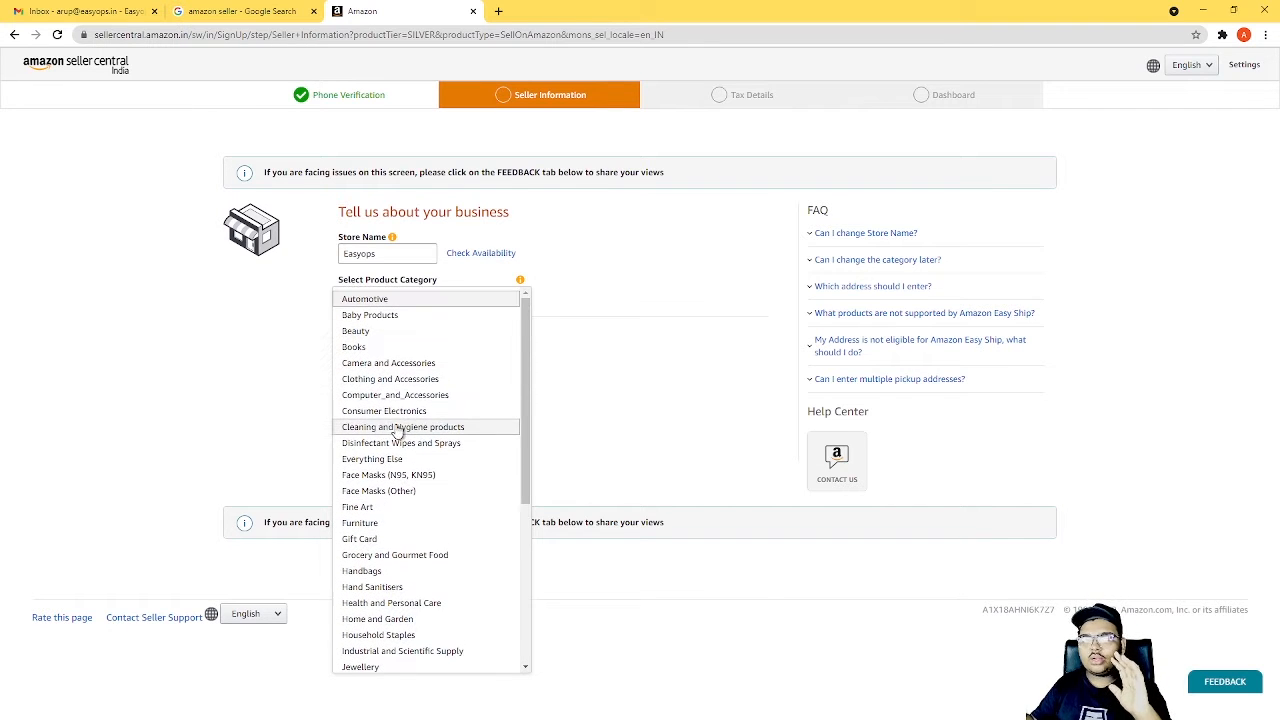
click(402, 410)
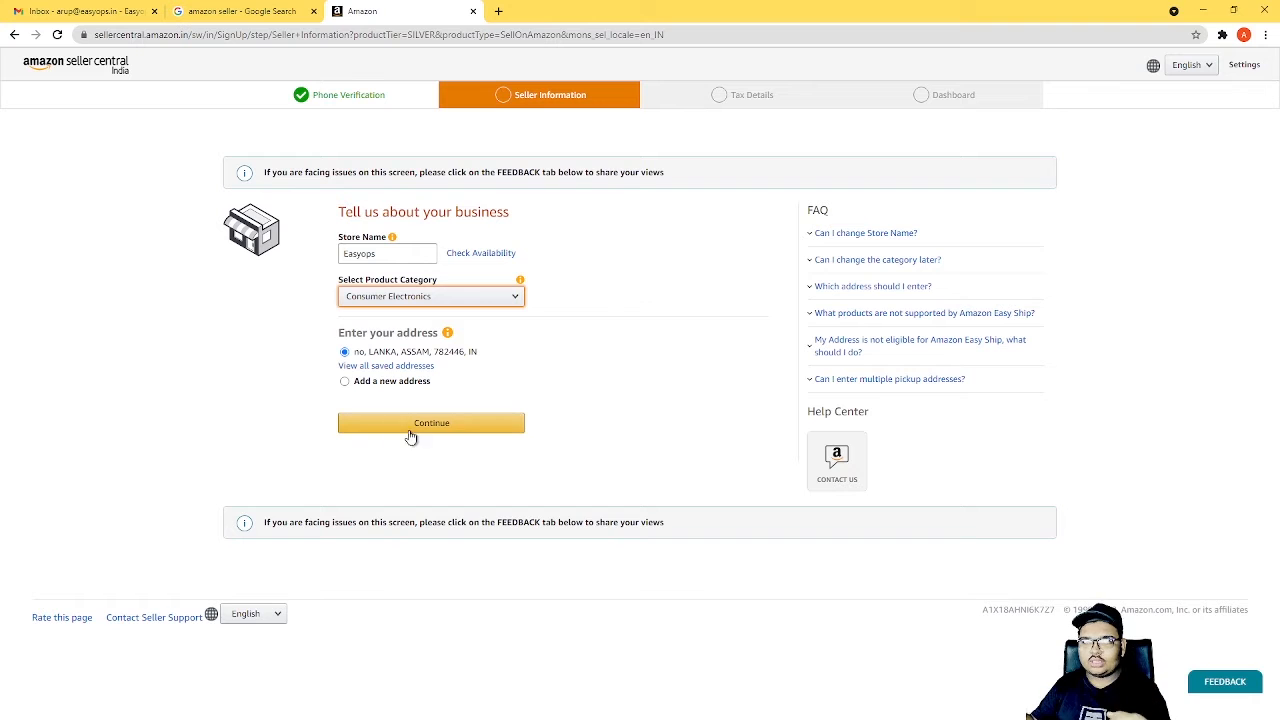
click(416, 422)
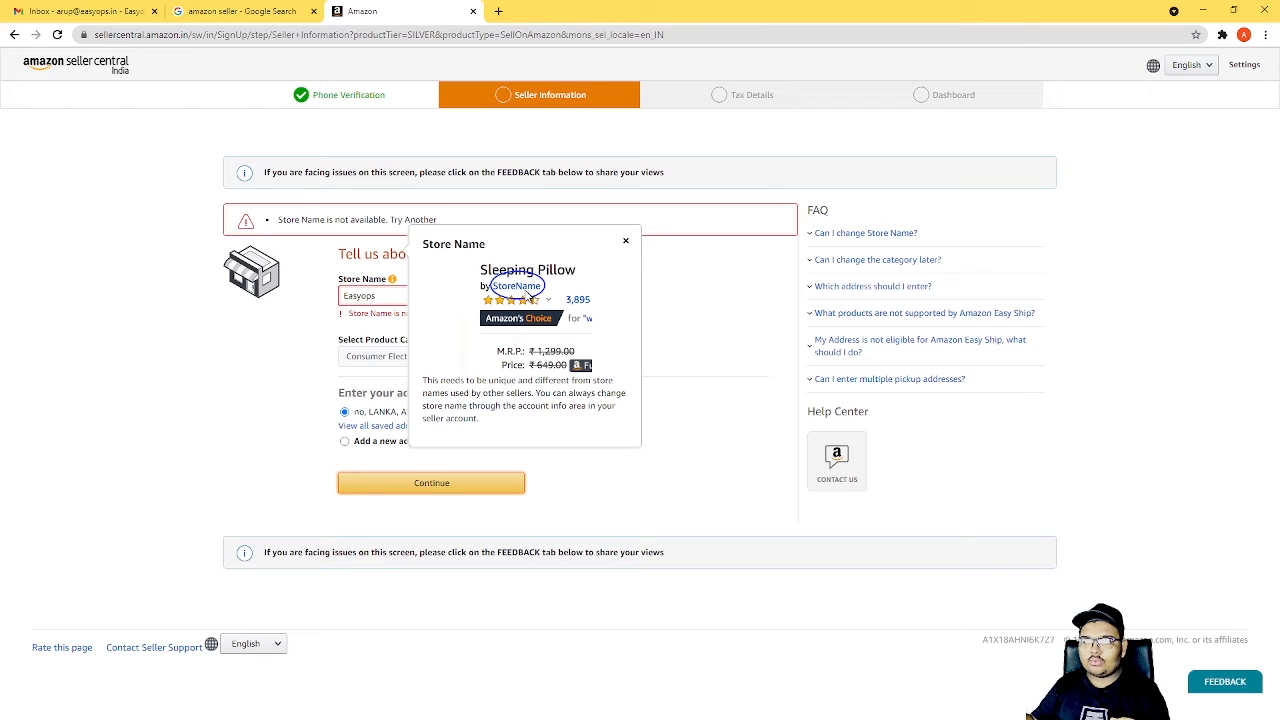
Dismiss the store name help, change the store name to Easyops1 and resubmit the business information.
click(626, 243)
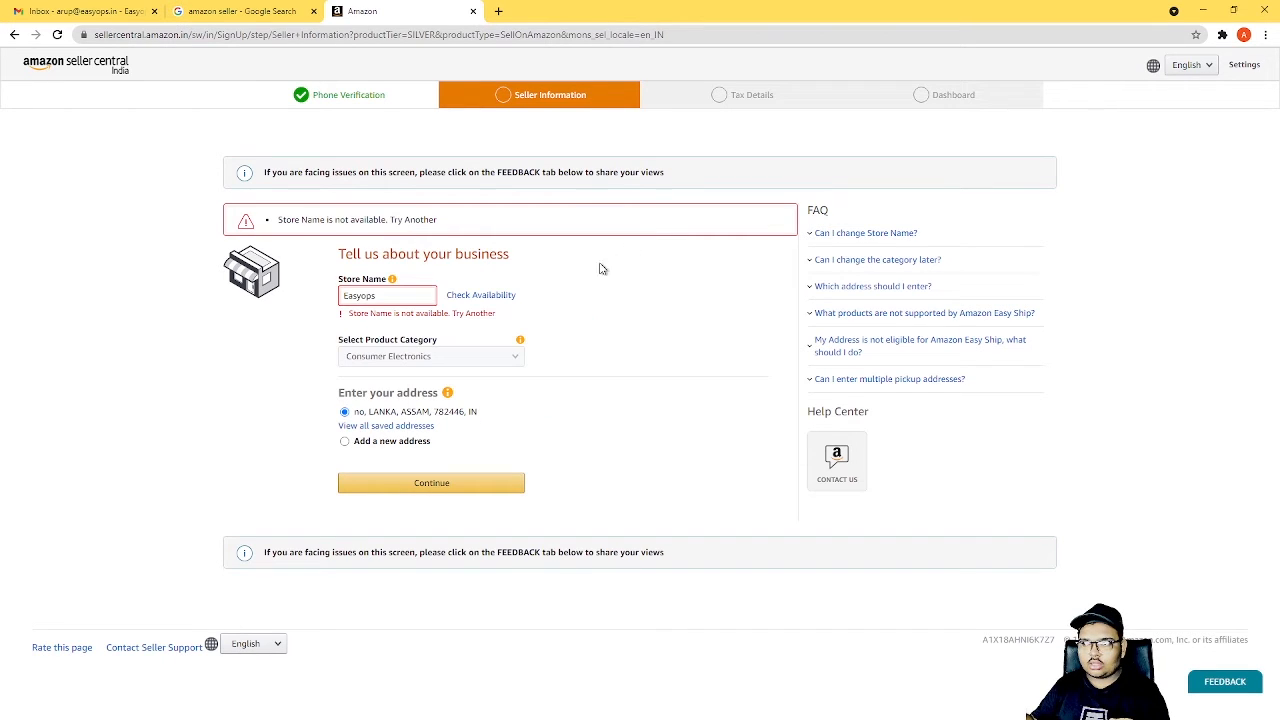
click(386, 297)
text(1)
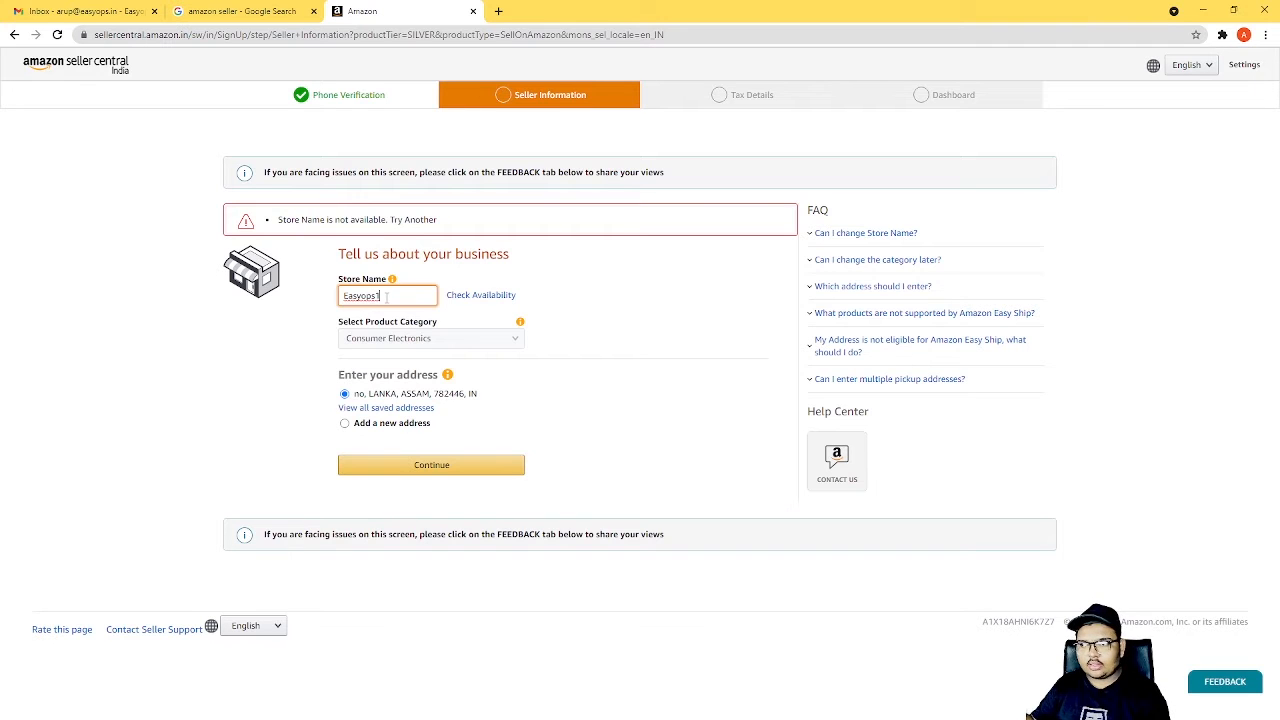
click(450, 465)
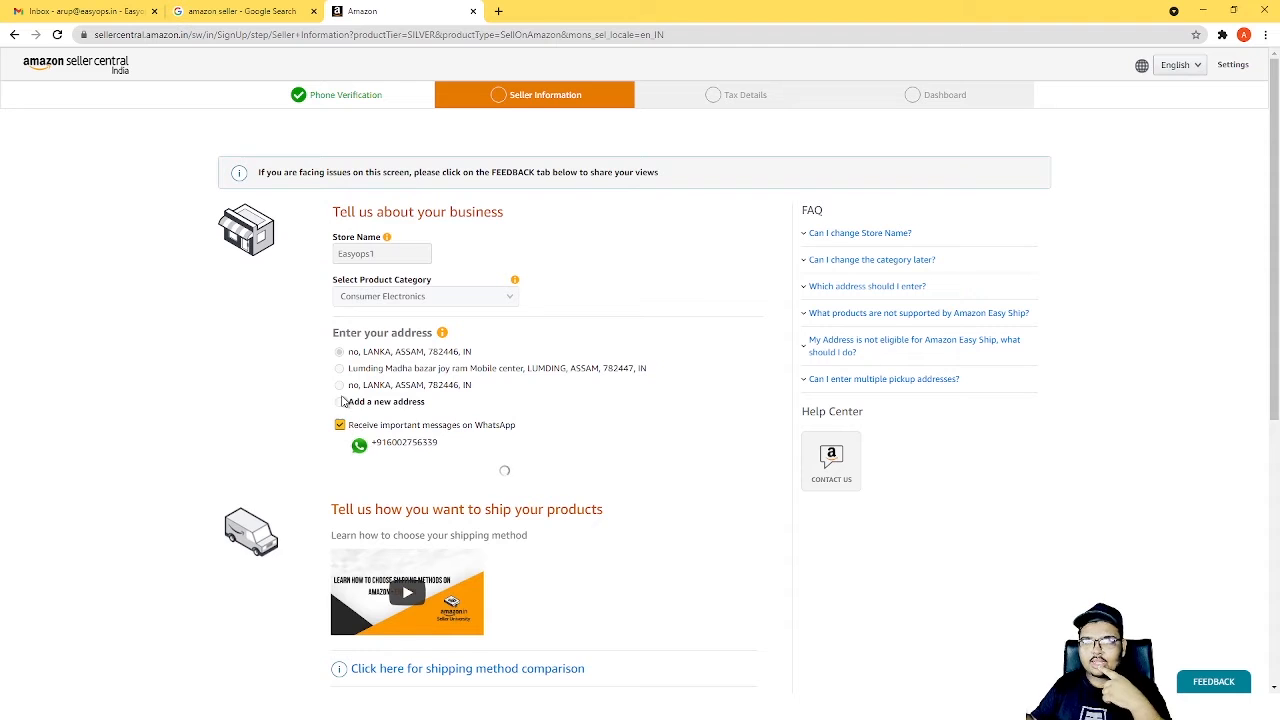
Choose Fulfilment by Amazon (FBA) as the shipping method.
scroll(383, 460, down, 1)
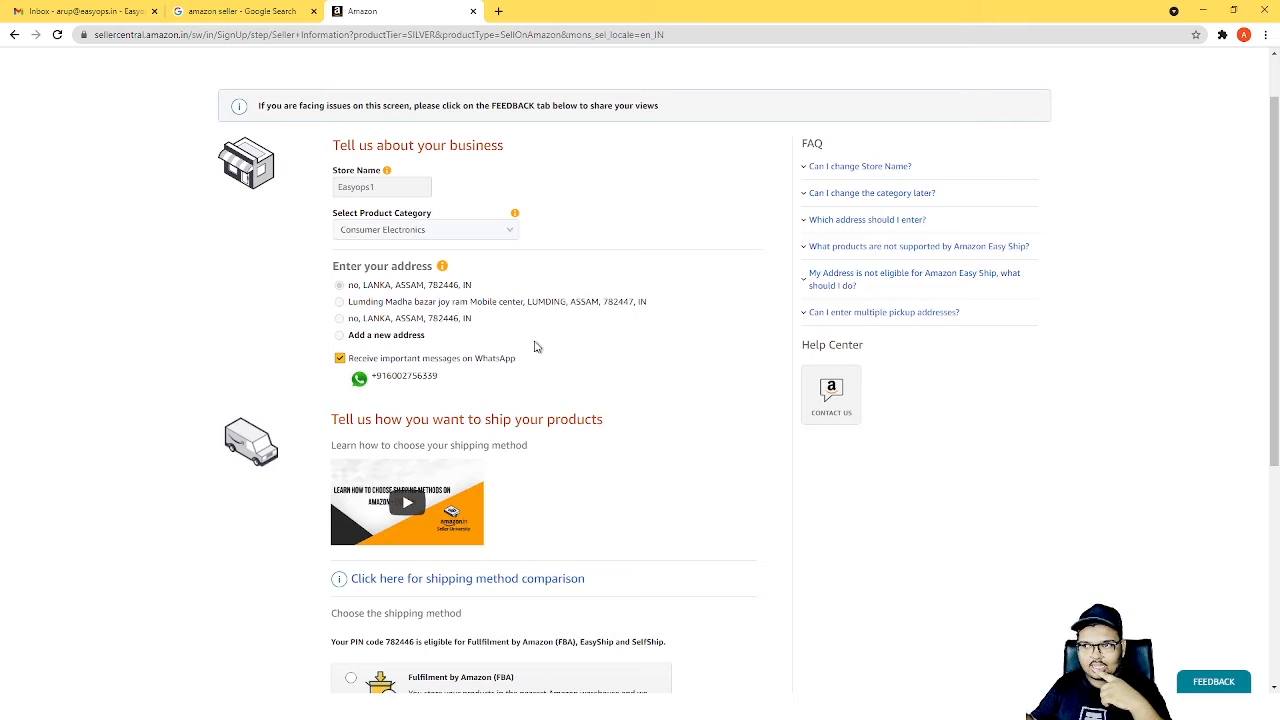
scroll(540, 349, down, 1)
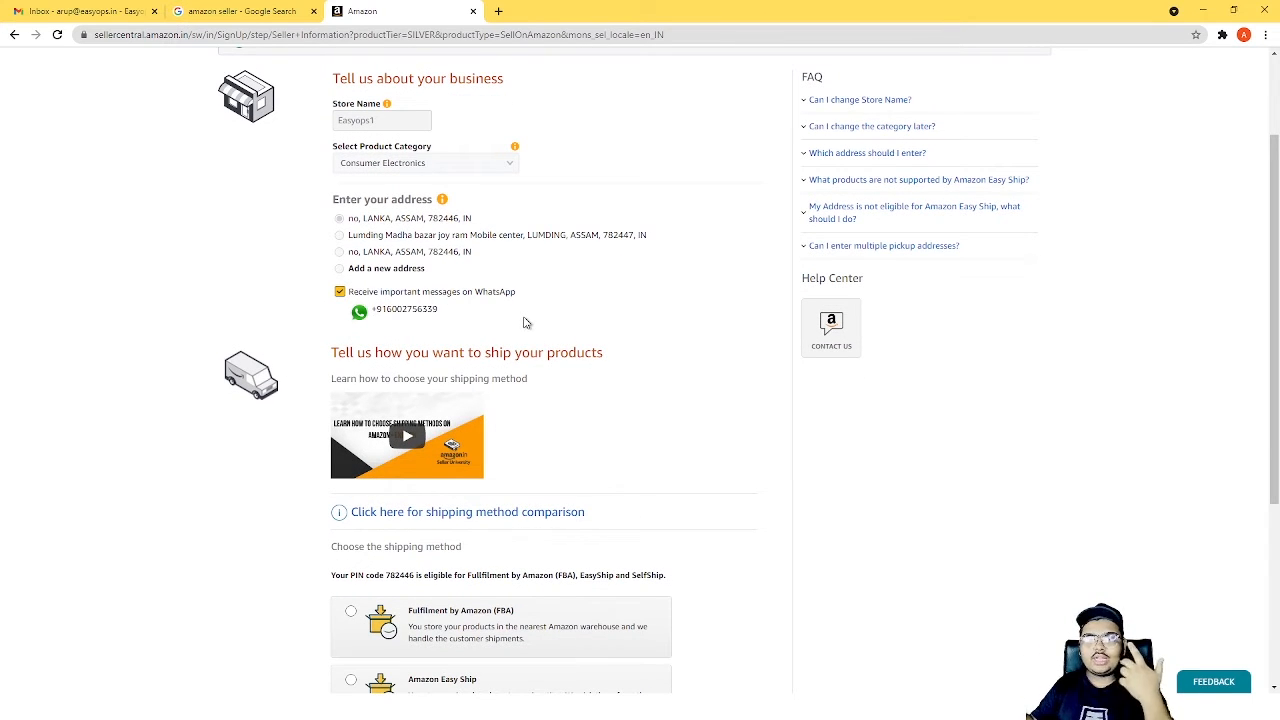
scroll(522, 334, down, 2)
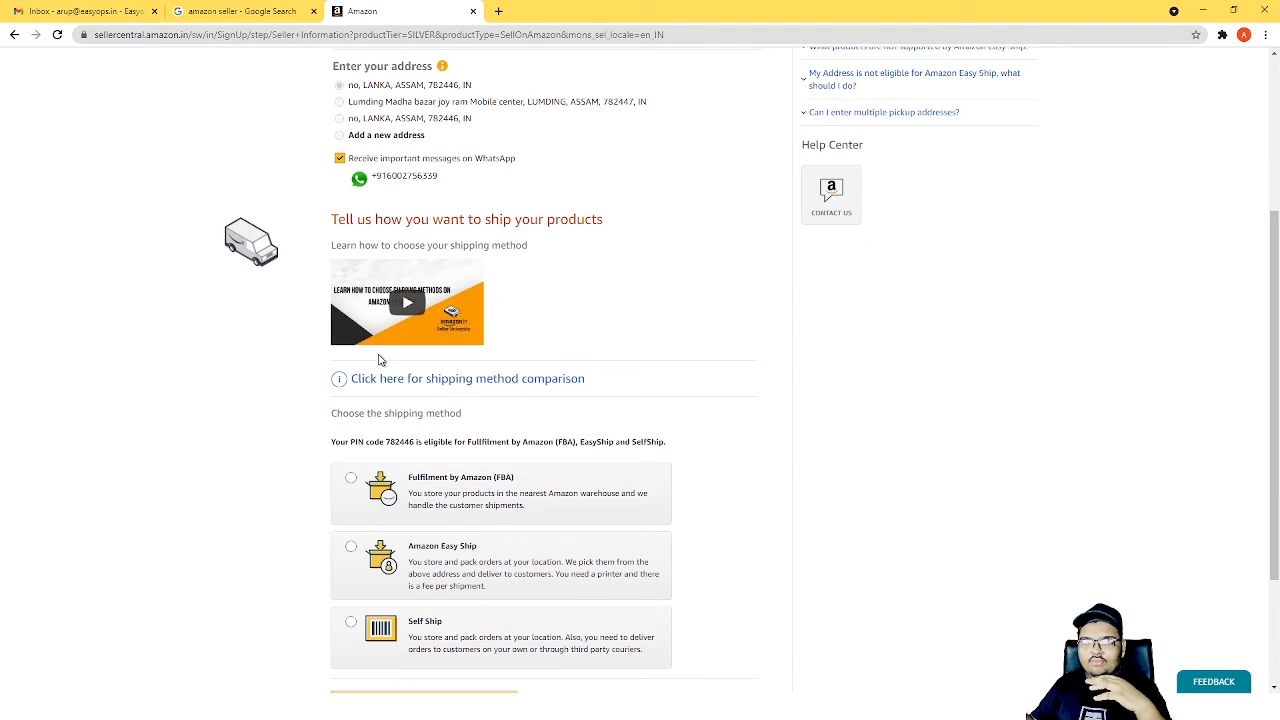
scroll(414, 337, down, 2)
scroll(418, 341, down, 1)
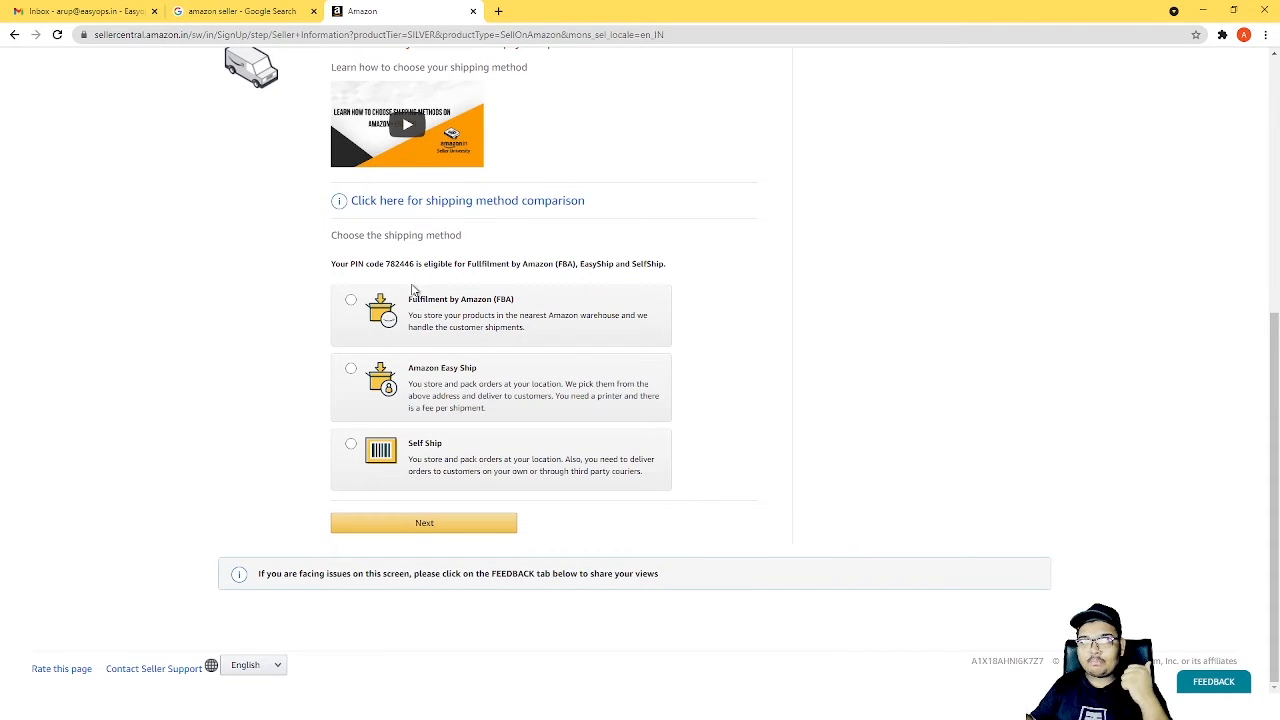
click(353, 302)
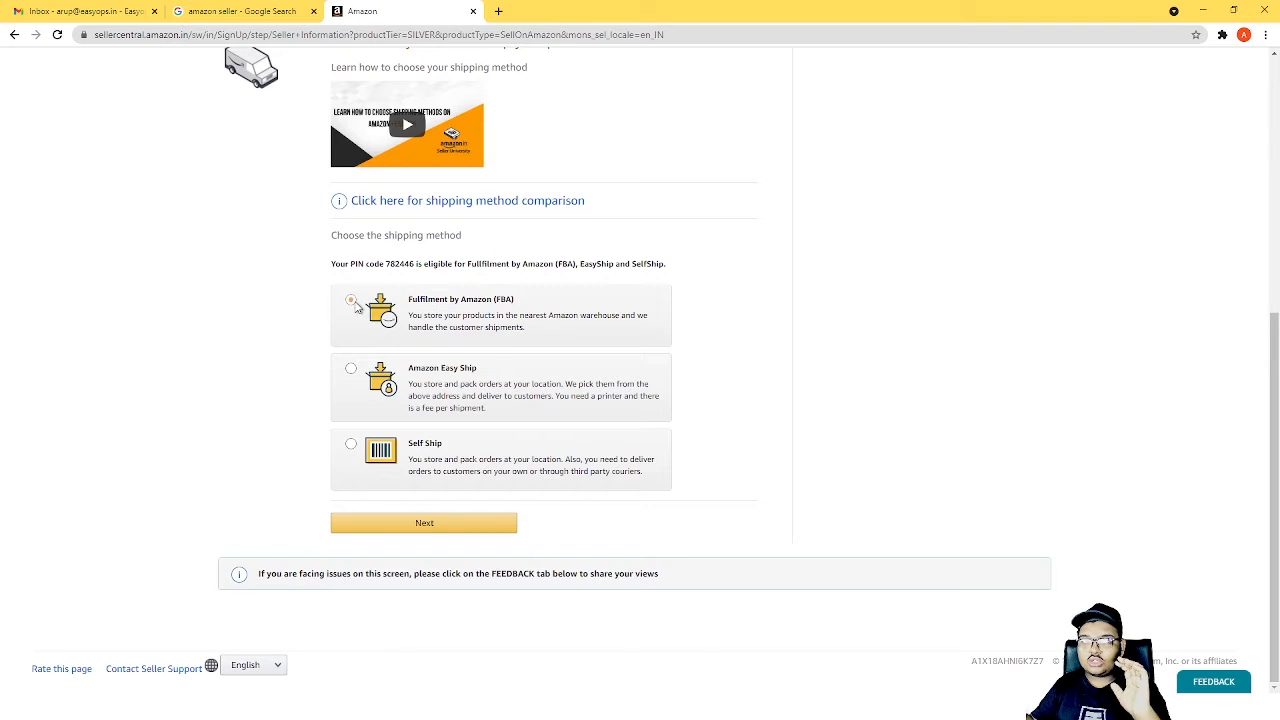
click(368, 489)
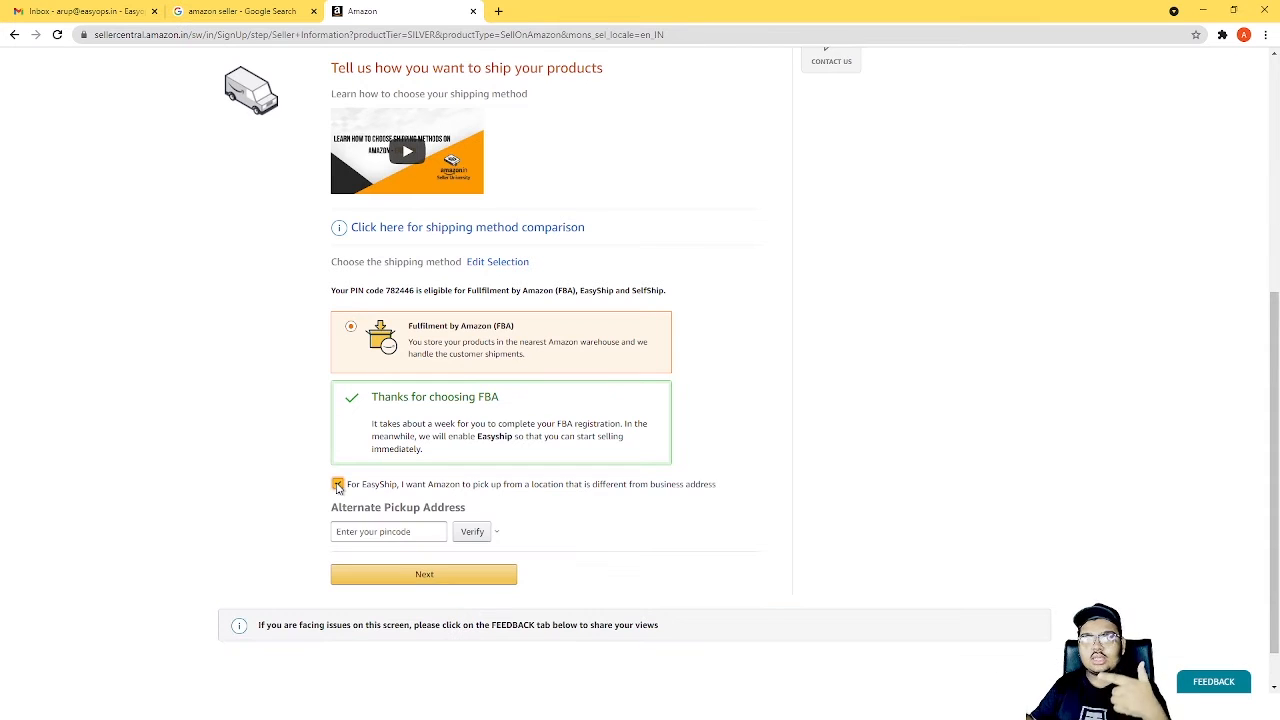
click(340, 486)
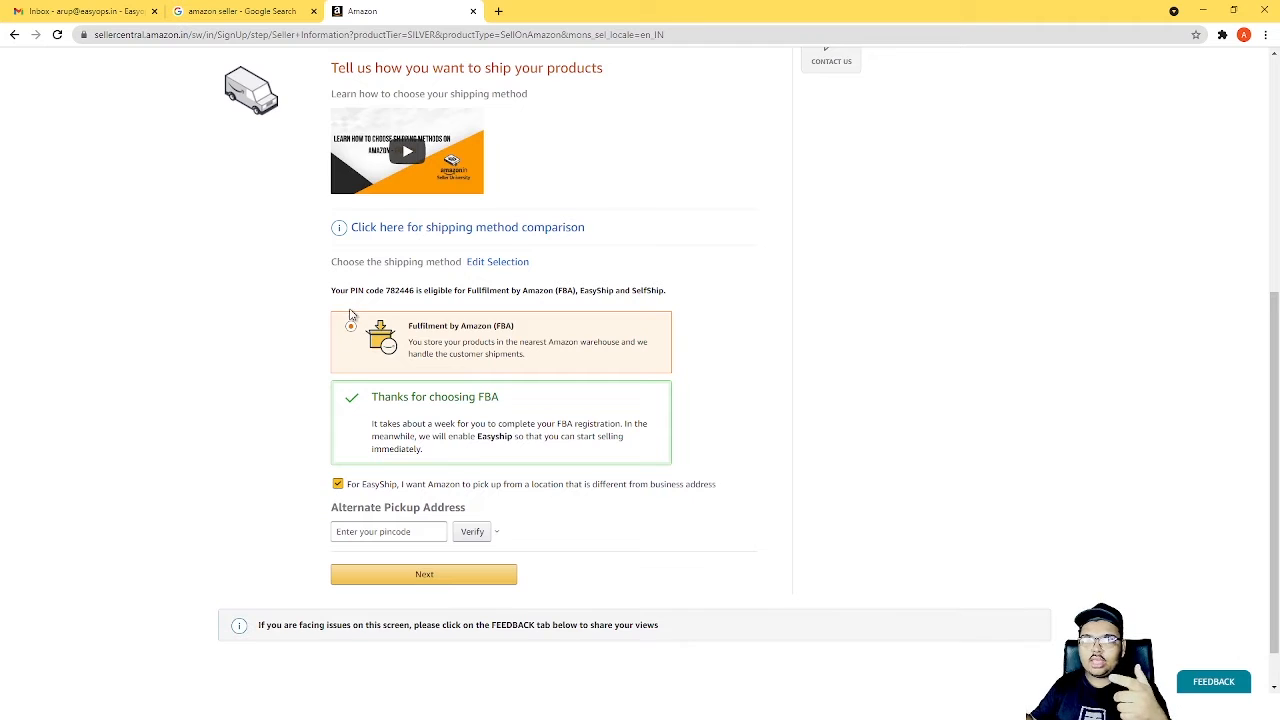
click(338, 484)
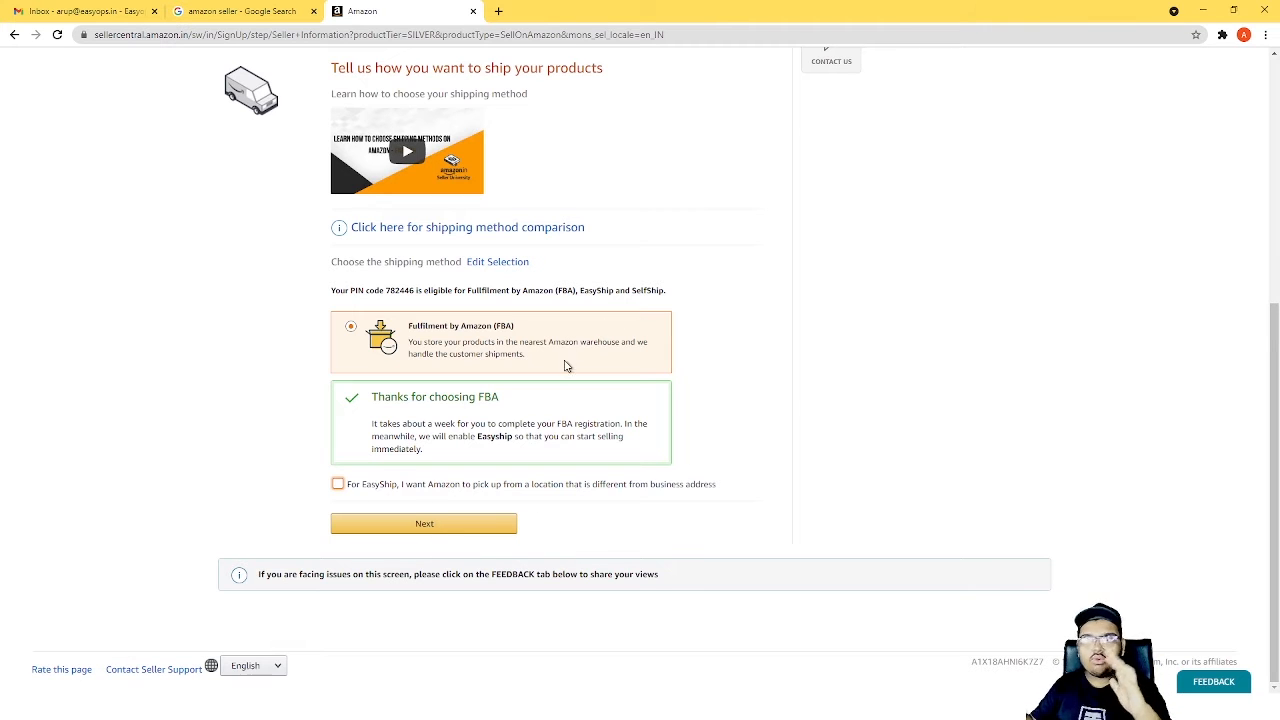
Submit the FBA shipping method and request a two-step verification OTP by text message for the phone number on the account.
click(457, 524)
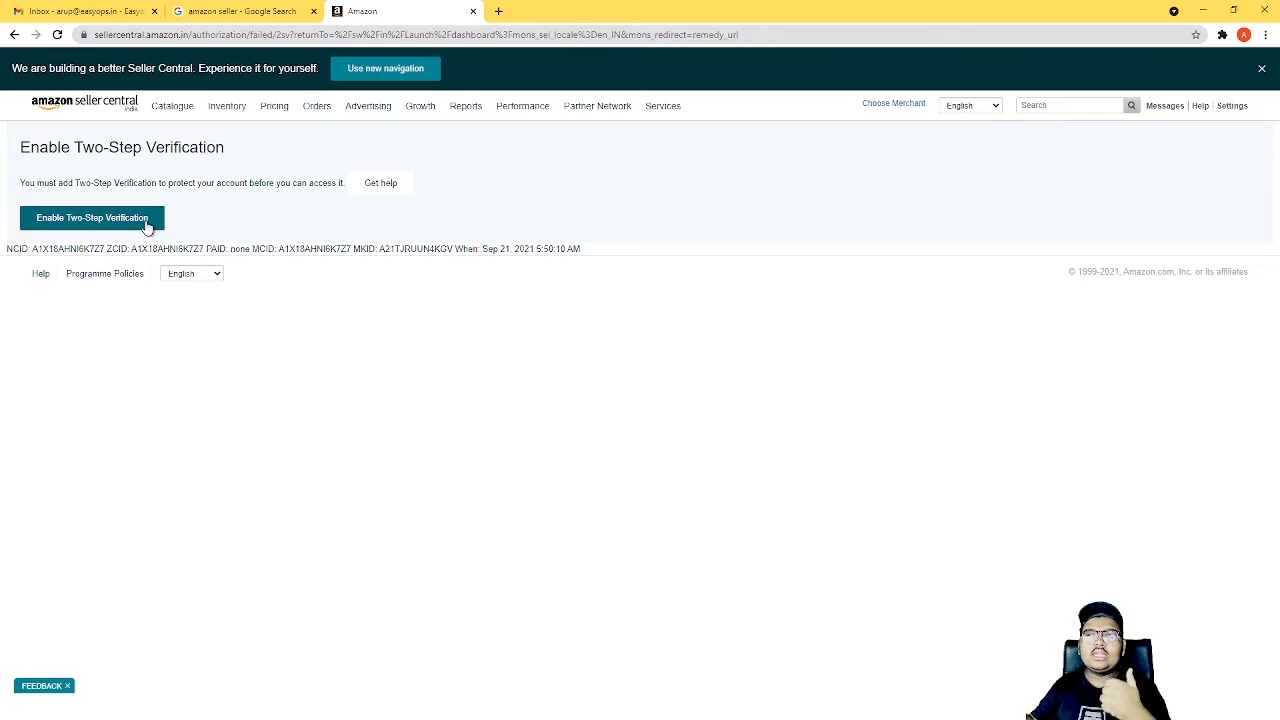
click(146, 218)
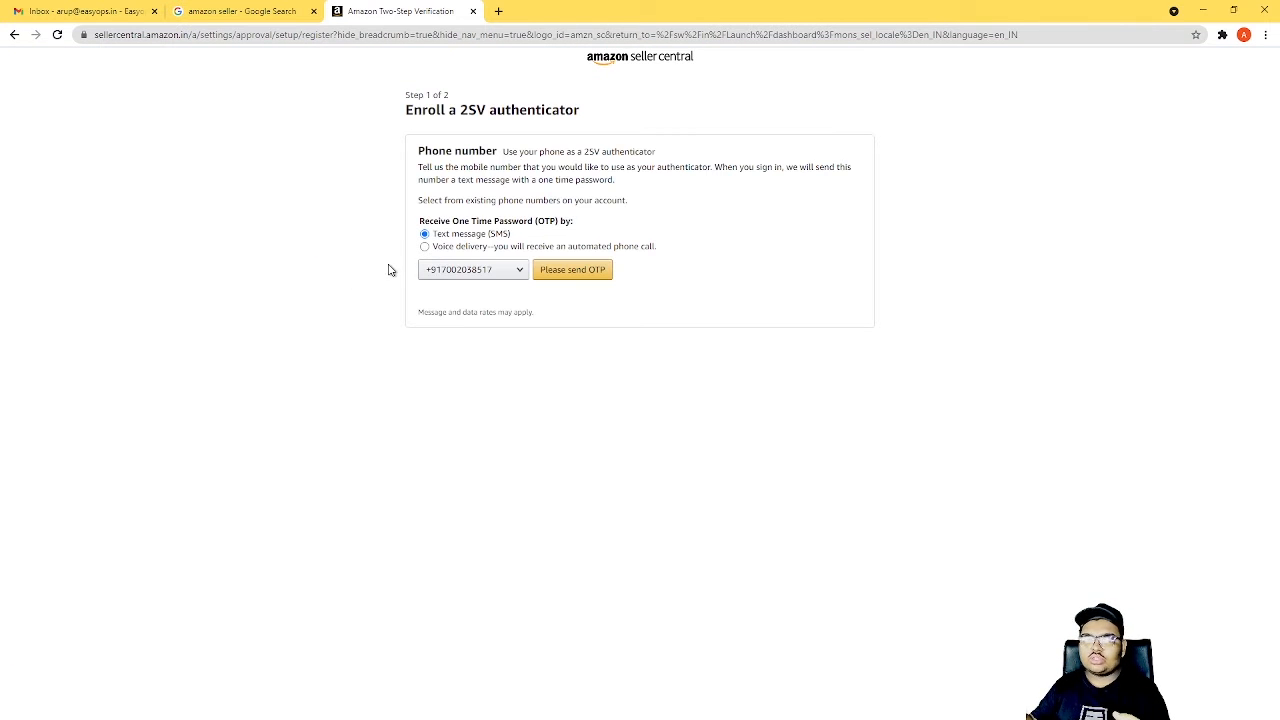
click(514, 272)
click(514, 273)
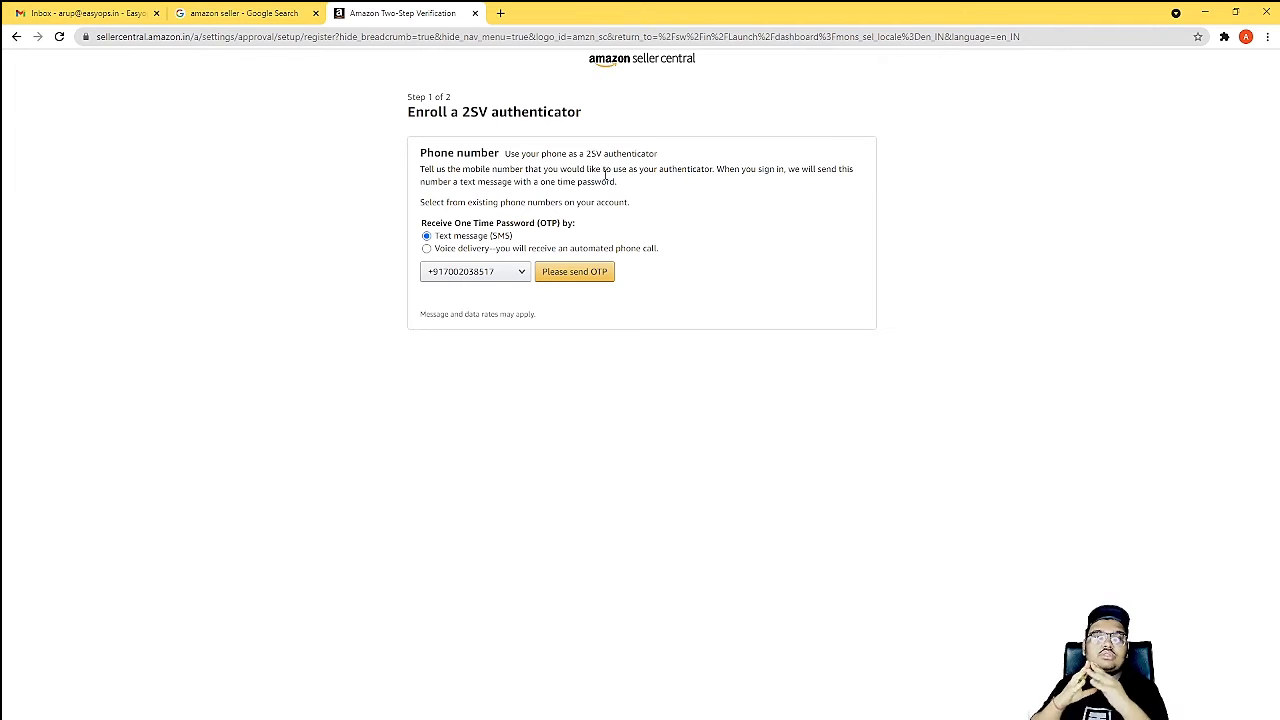
click(560, 275)
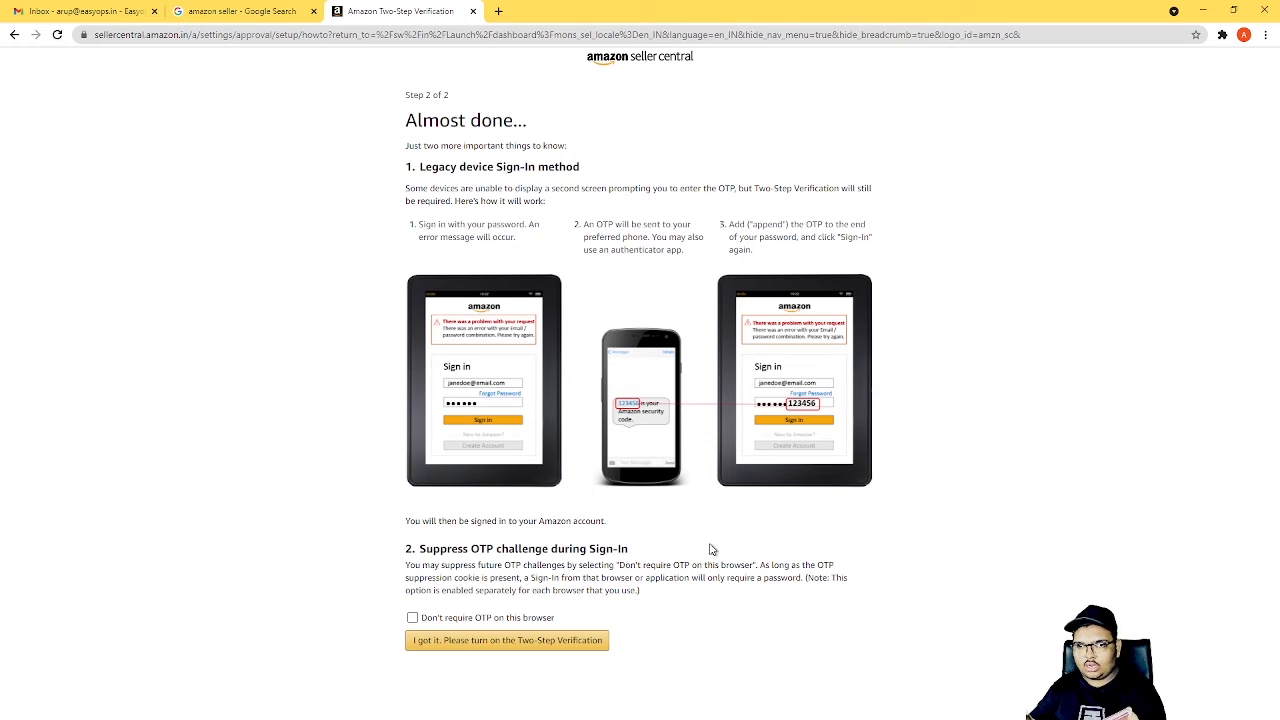
Choose not to require an OTP on this browser and turn on Two-Step Verification.
click(524, 615)
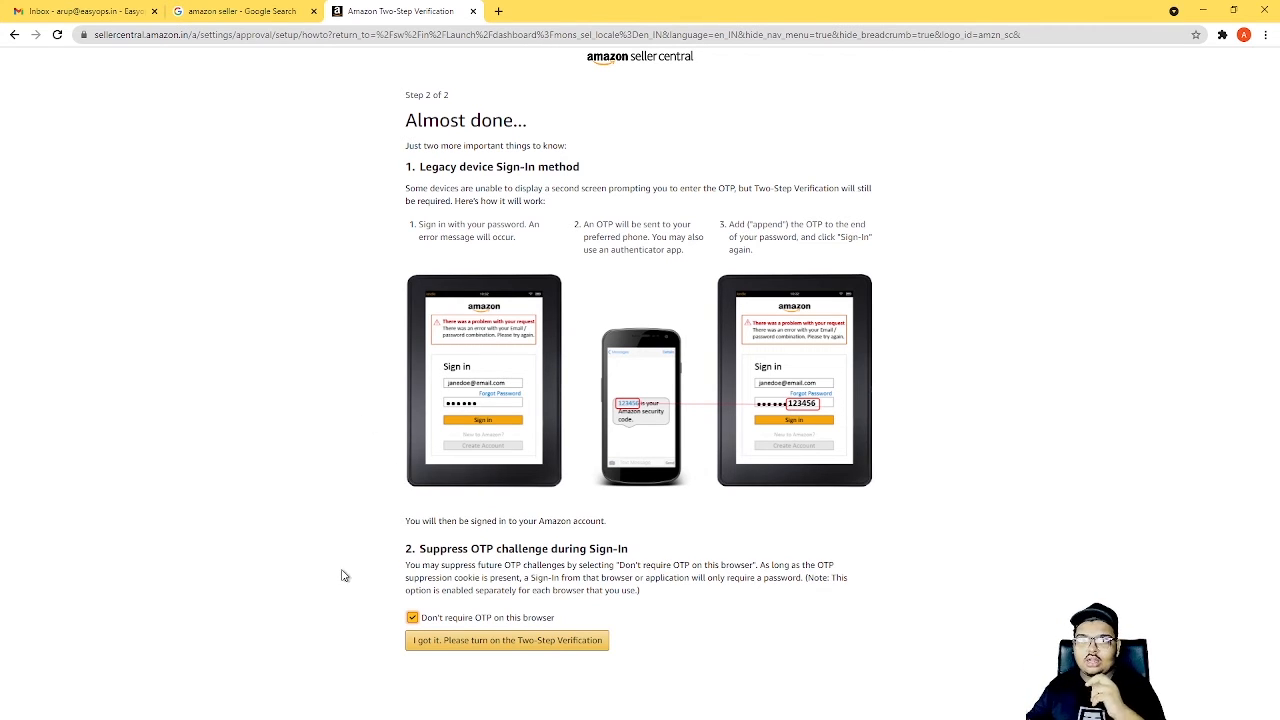
click(557, 647)
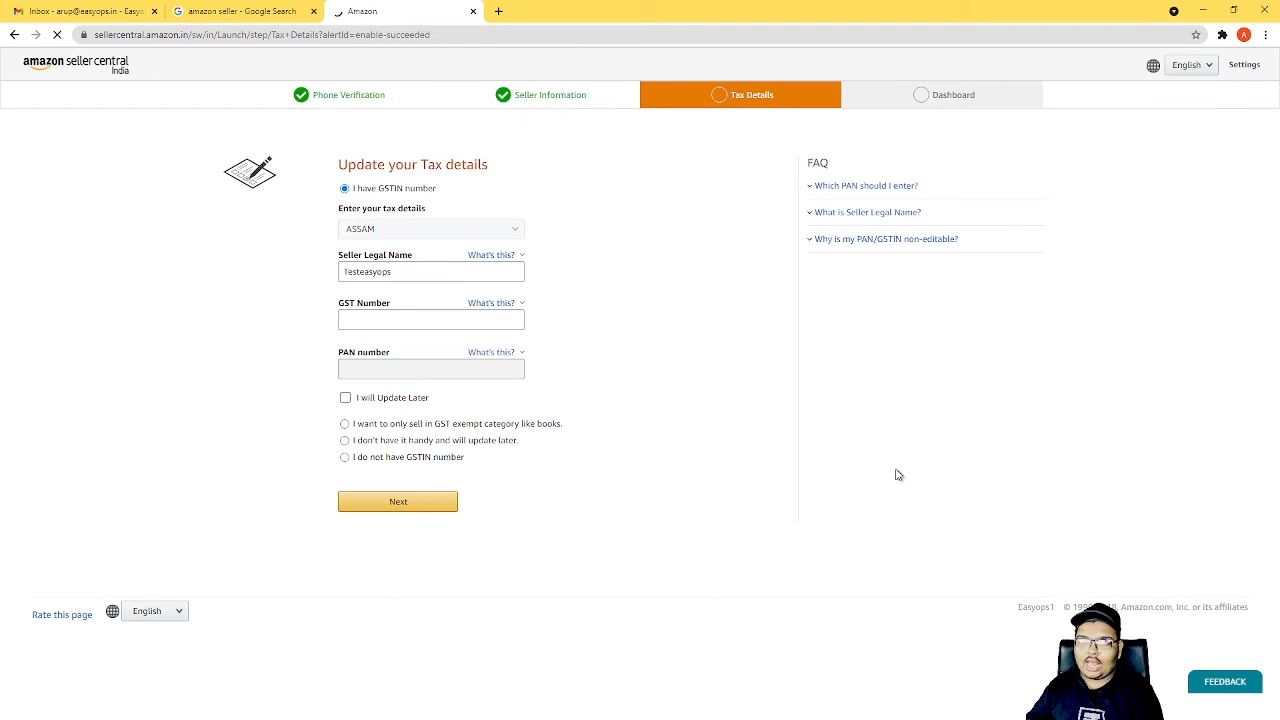
Mark the GST and PAN numbers as "I will Update Later" and submit the tax details.
click(497, 233)
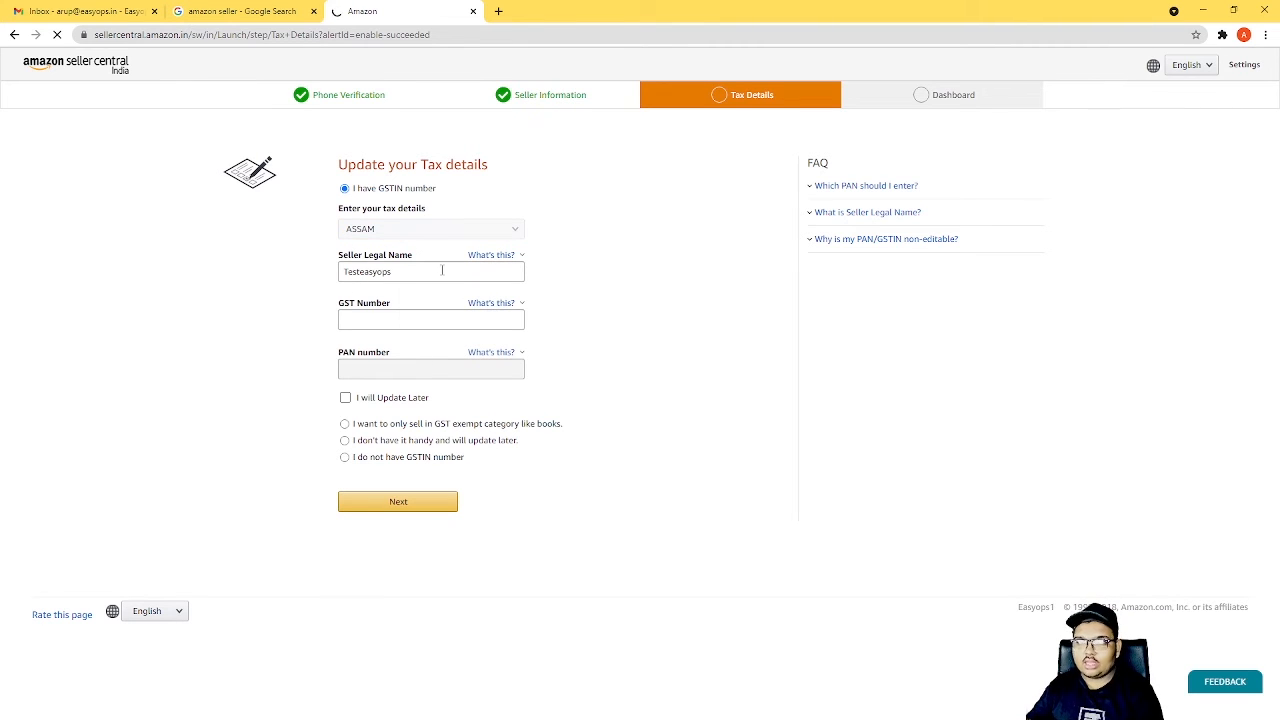
click(364, 320)
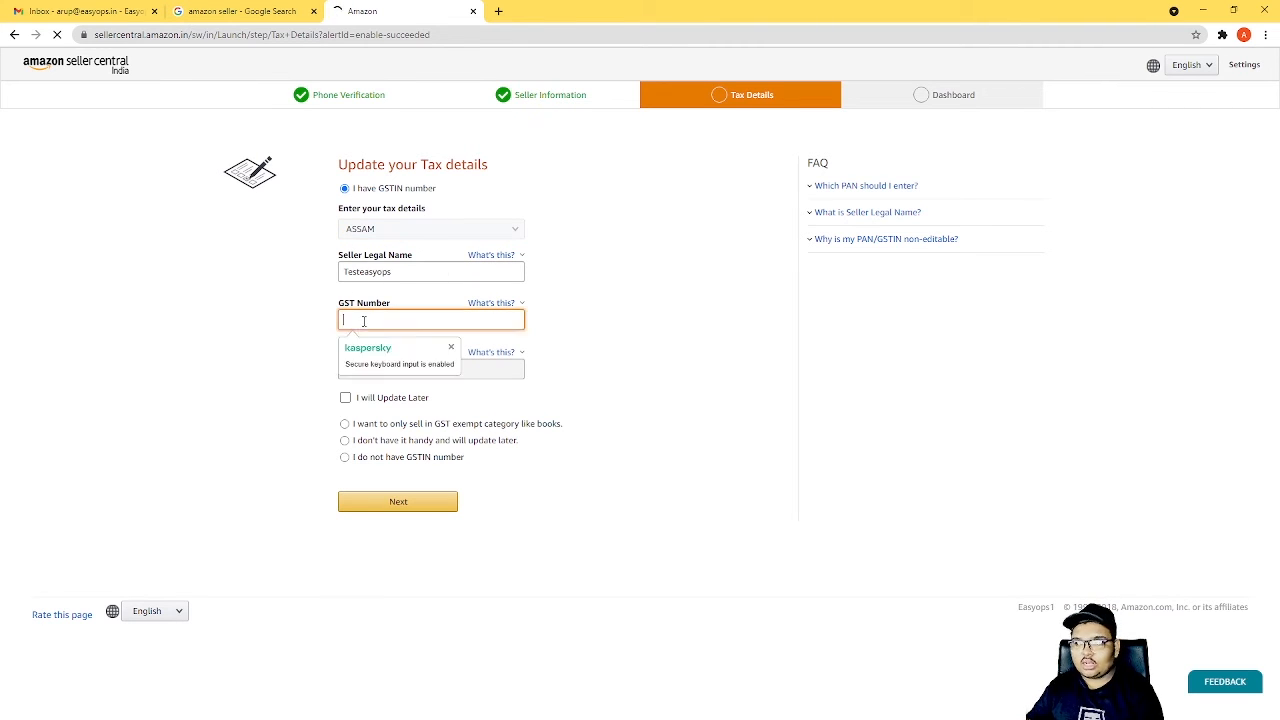
click(474, 372)
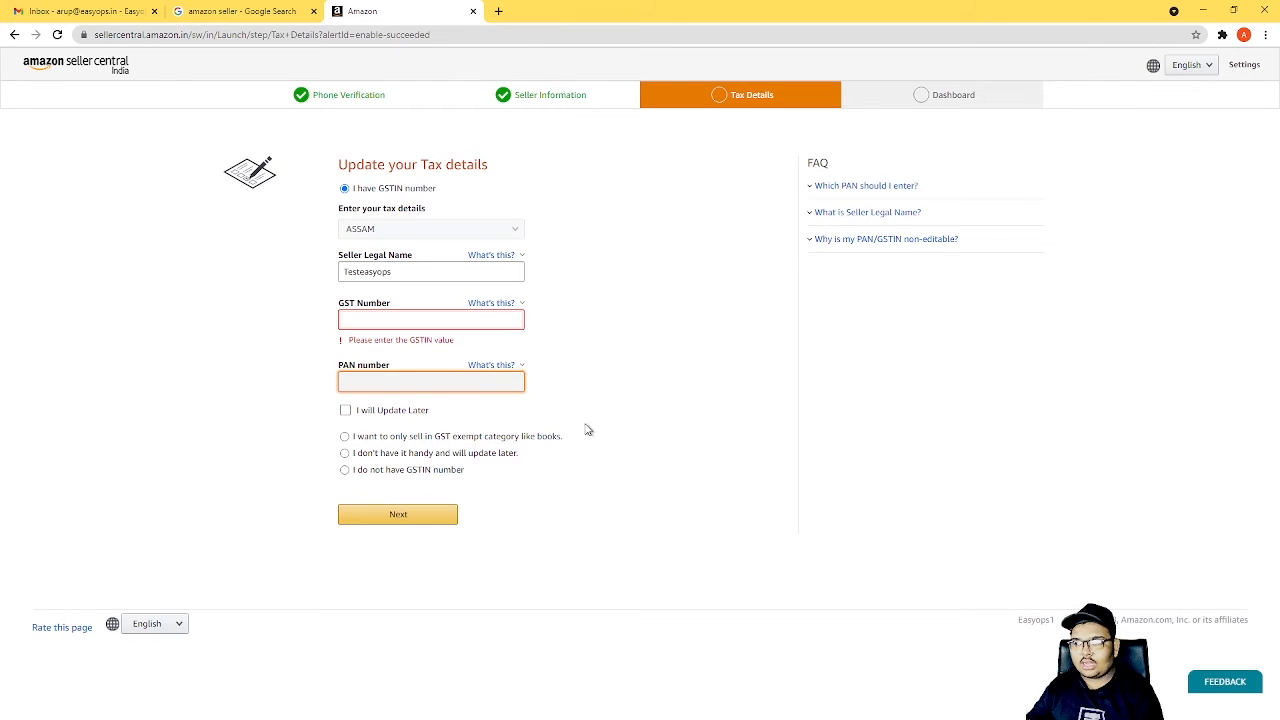
click(345, 410)
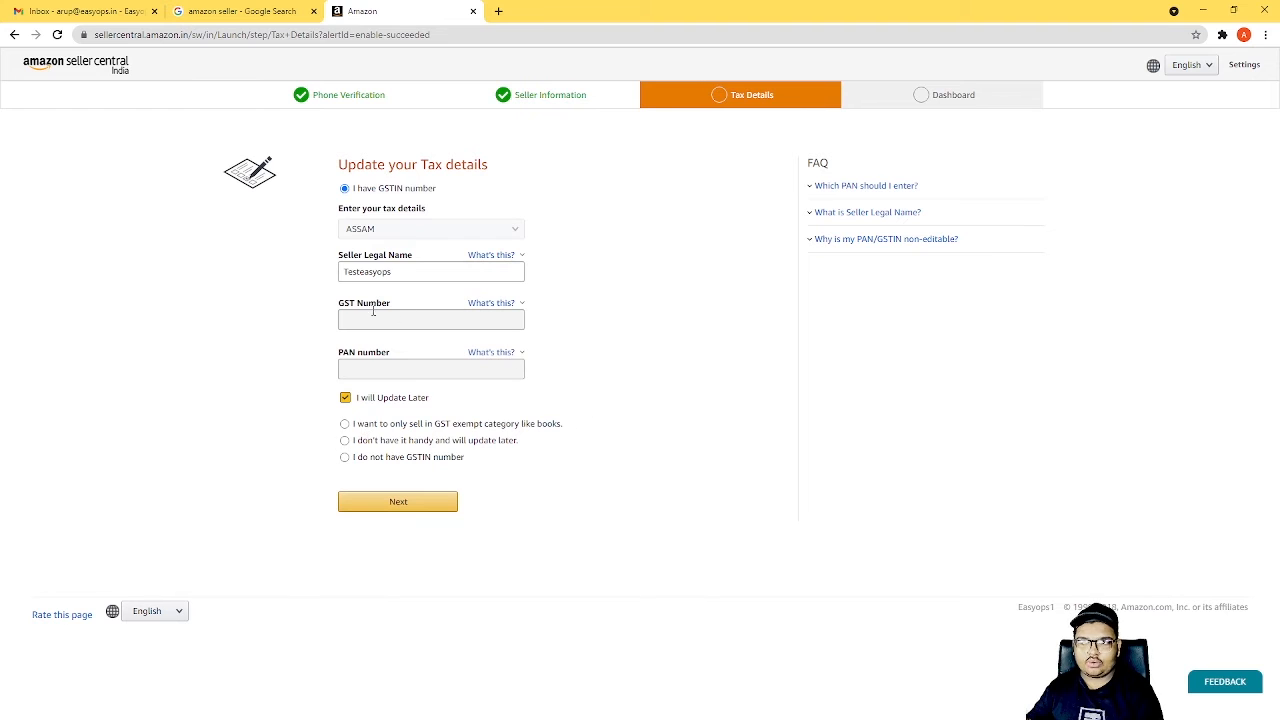
click(340, 318)
key(Tab)
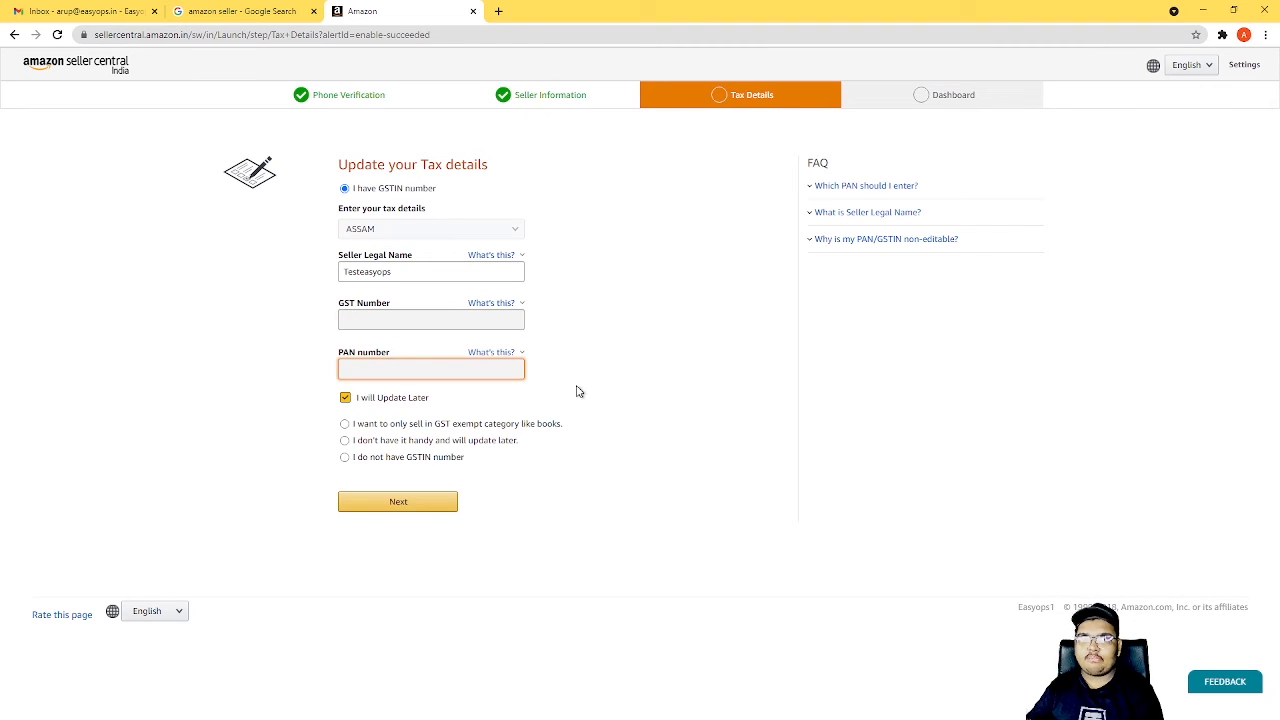
click(695, 402)
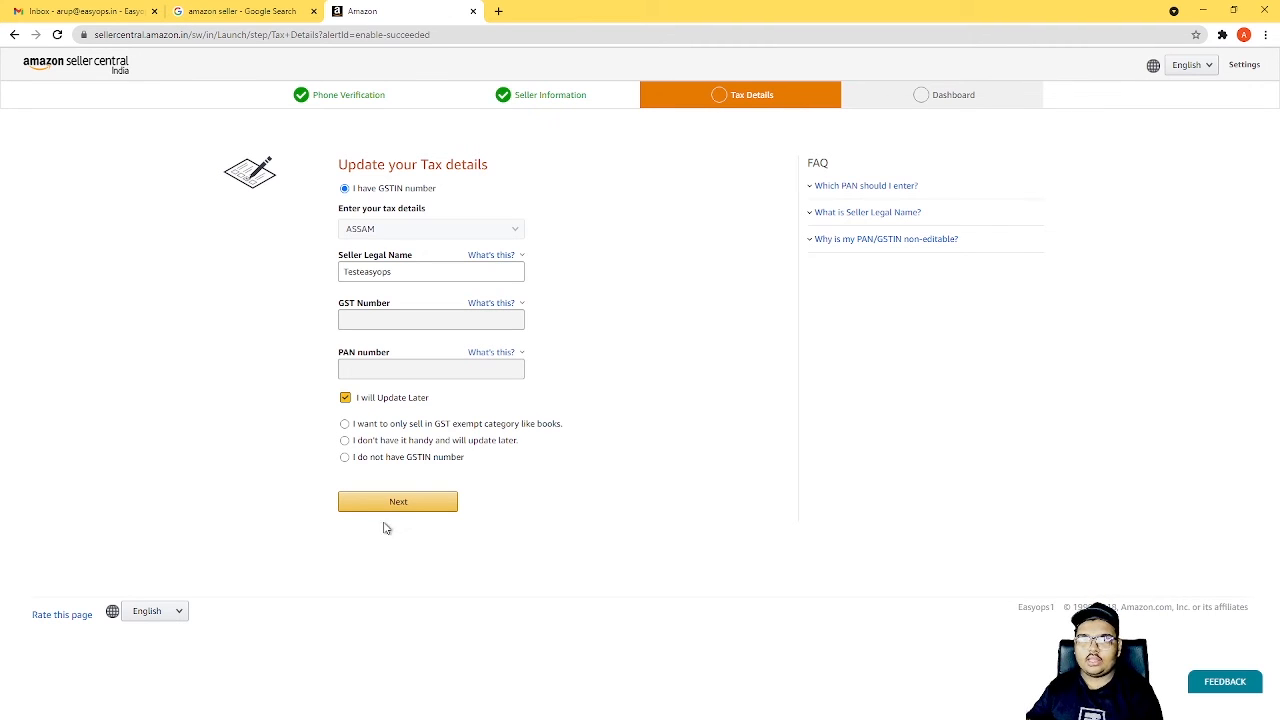
click(411, 501)
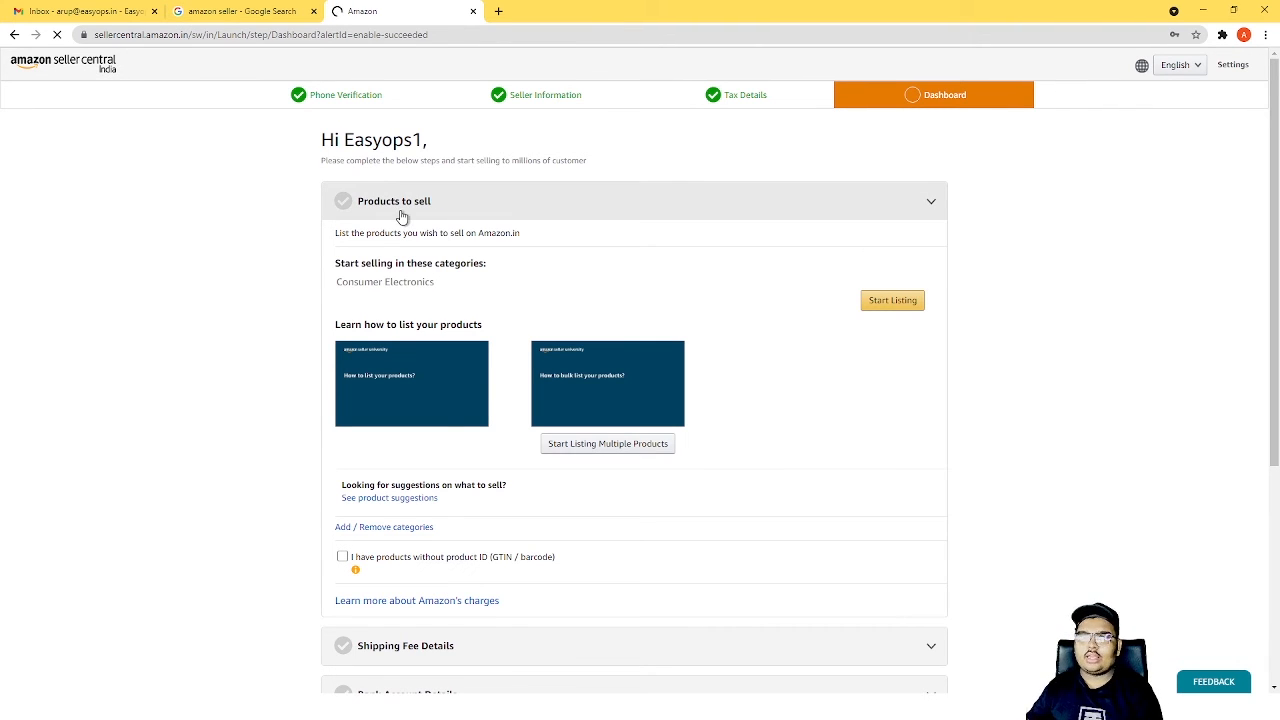
Try the option for products without product ID (GTIN / barcode) under Products to sell, and clear it again.
click(580, 215)
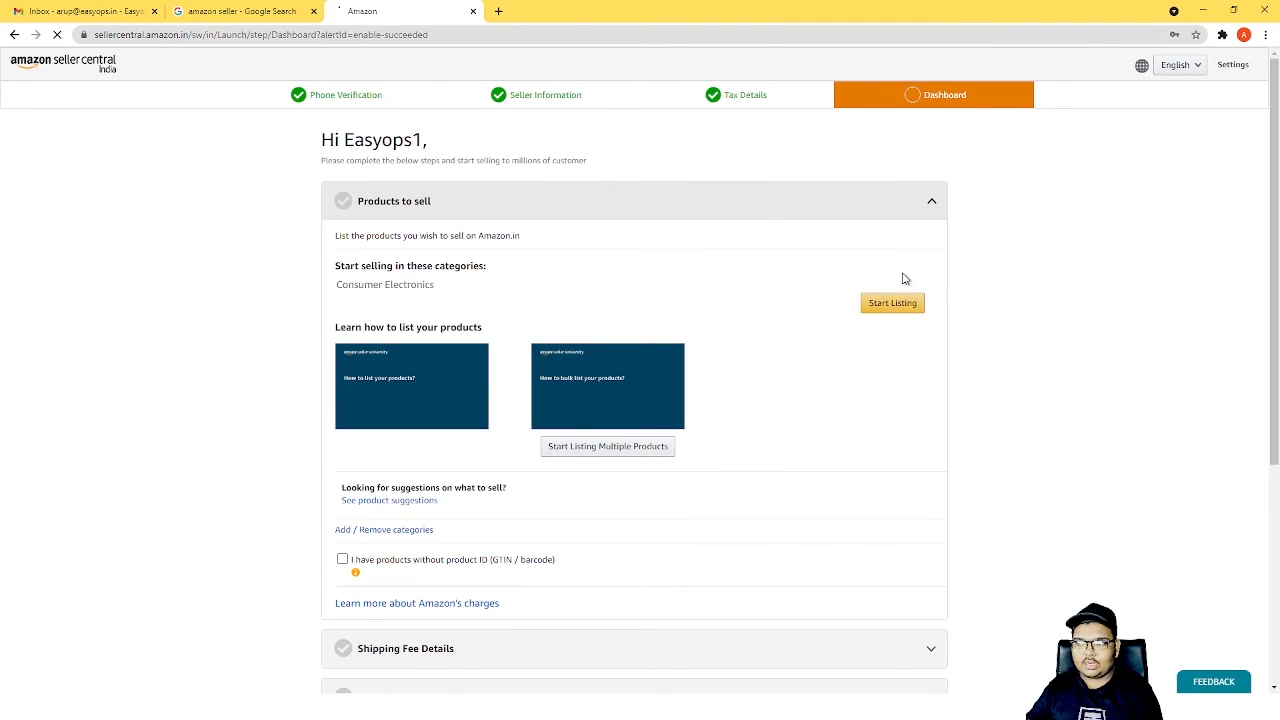
scroll(425, 312, down, 3)
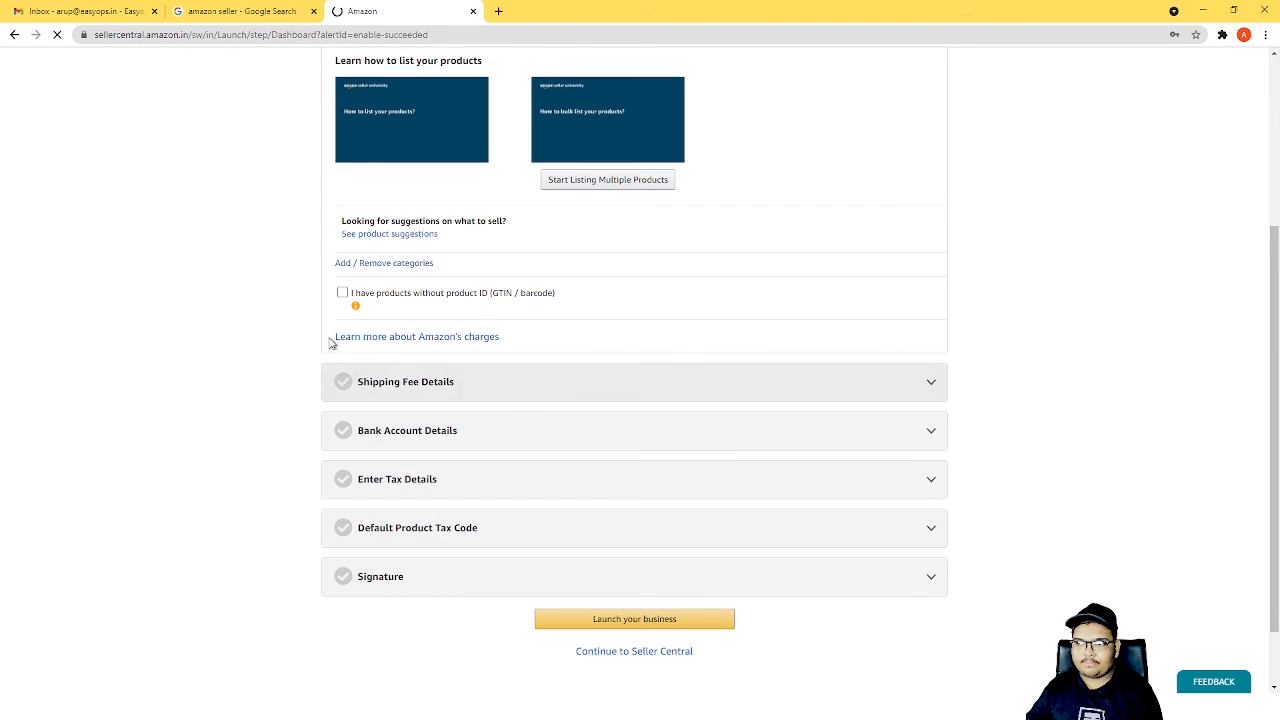
click(530, 300)
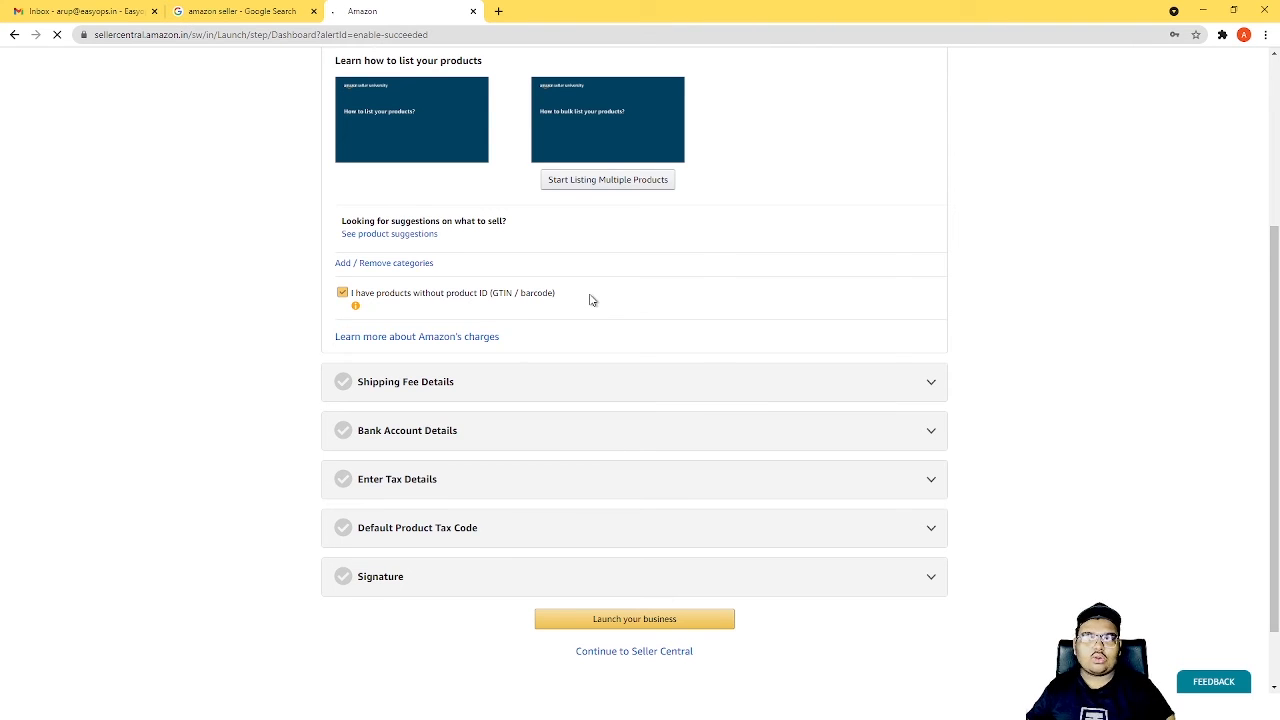
click(590, 300)
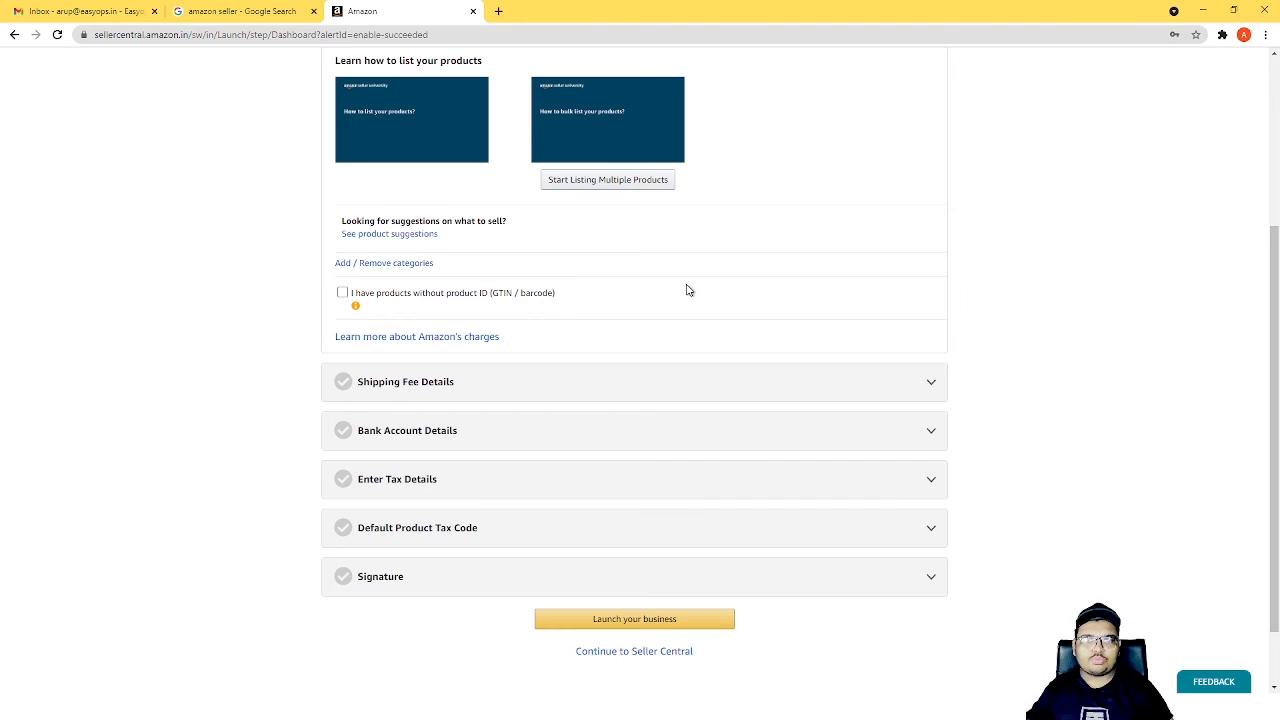
Select Offer free Shipping in Shipping Fee Details and check the Easy Ship charges.
click(480, 397)
scroll(480, 397, down, 1)
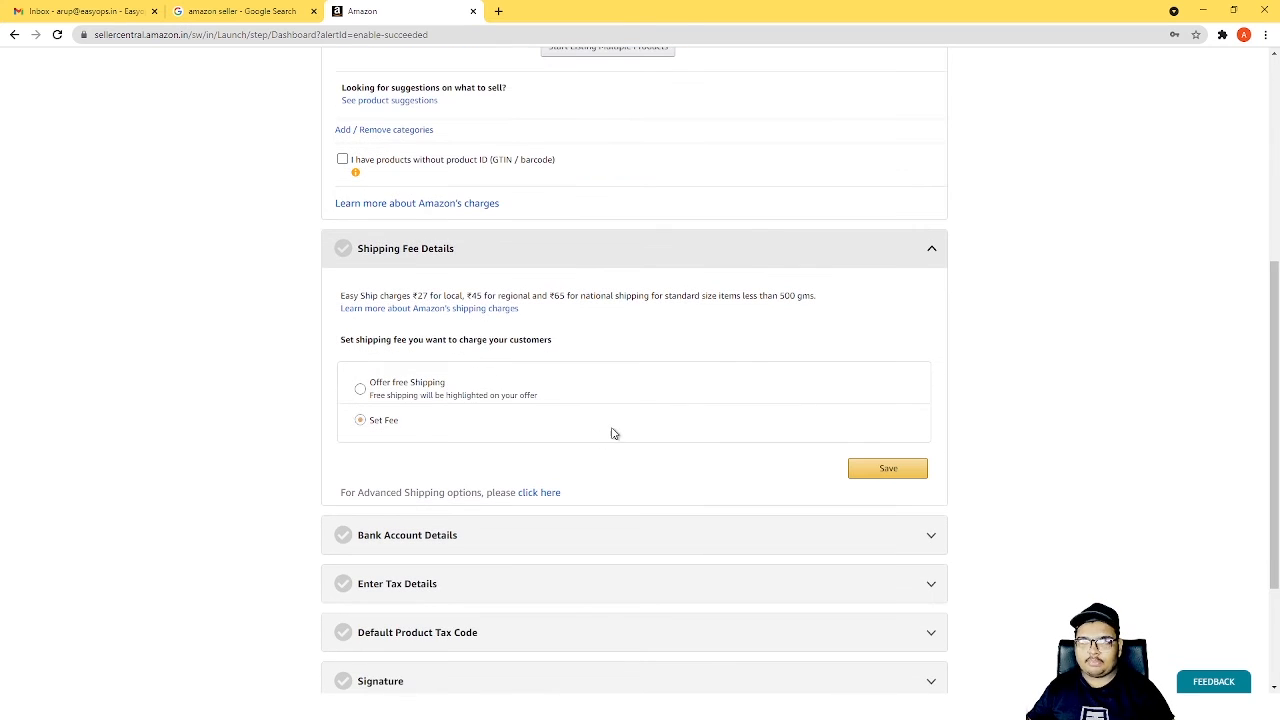
click(371, 391)
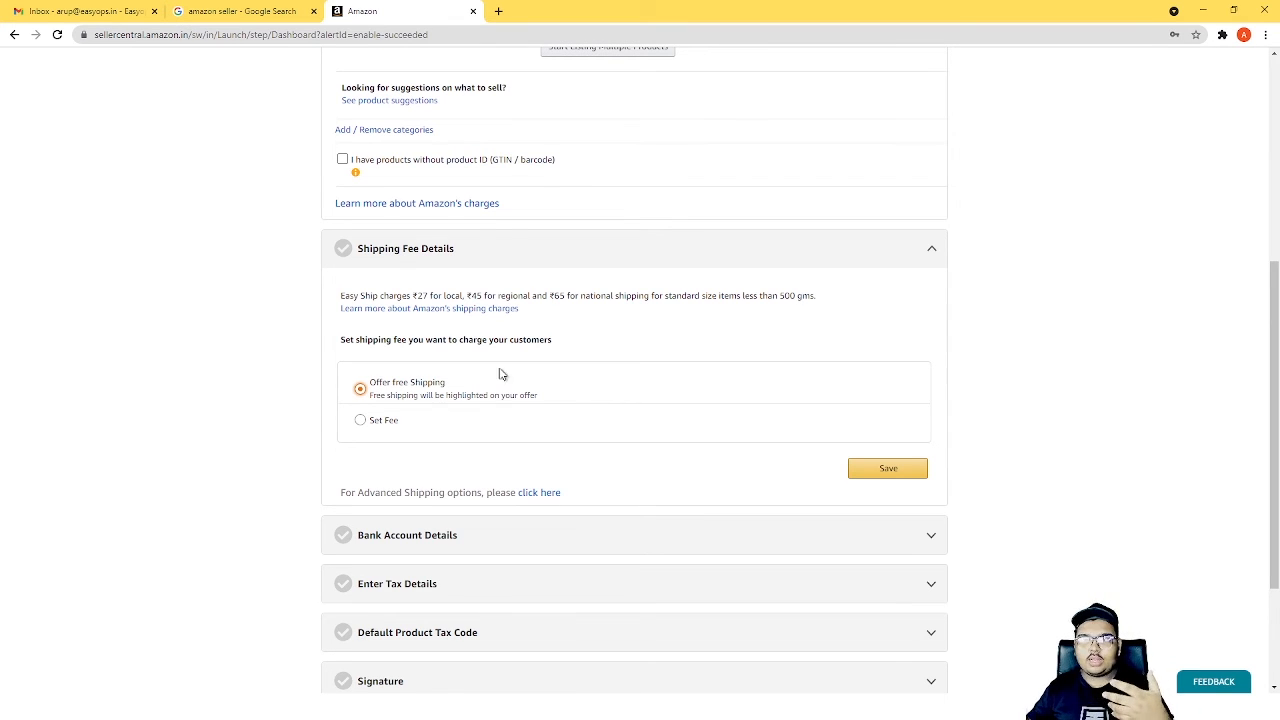
drag(417, 298, 472, 296)
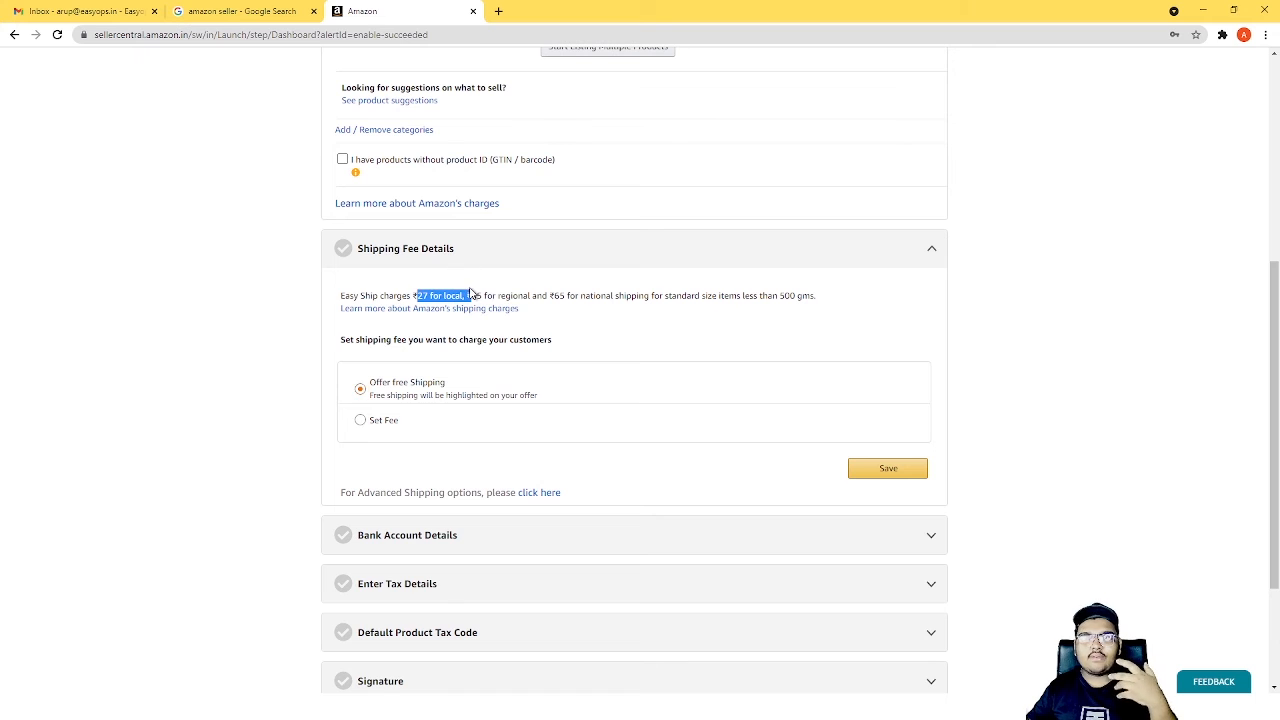
click(633, 323)
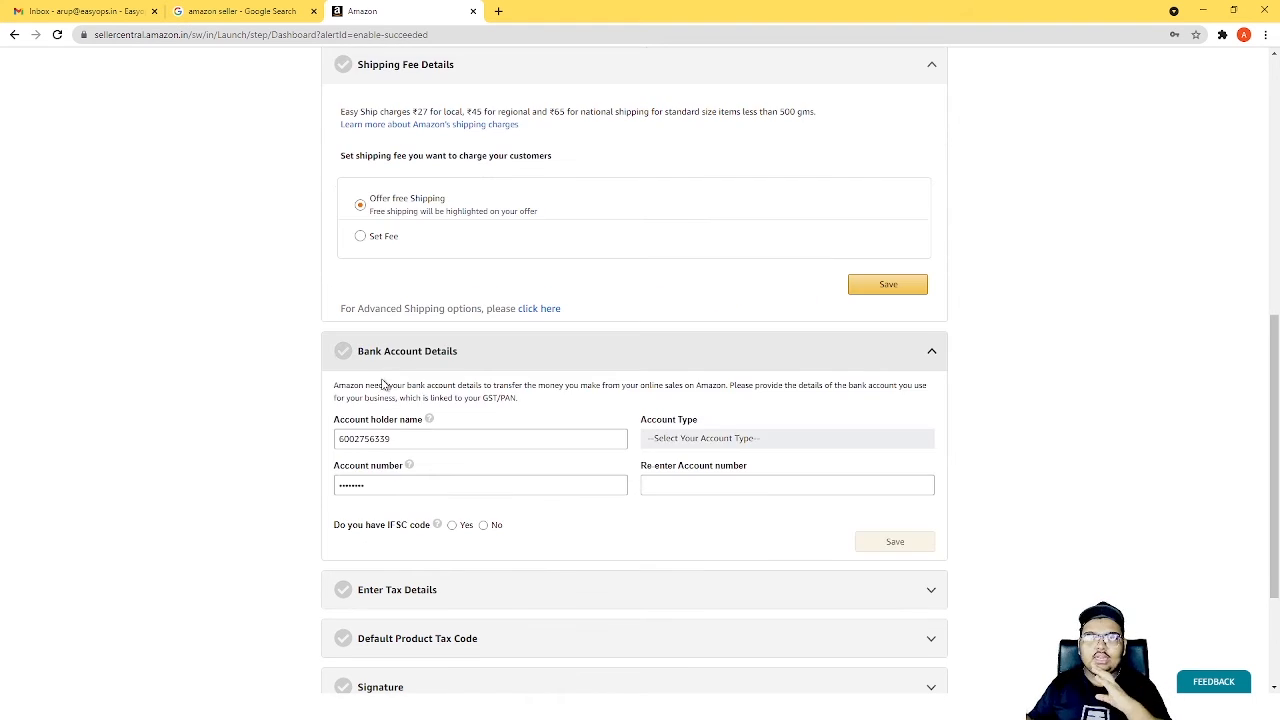
Review the fields required under Bank Account Details, Enter Tax Details and Default Product Tax Code.
scroll(397, 390, down, 1)
scroll(397, 390, down, 1)
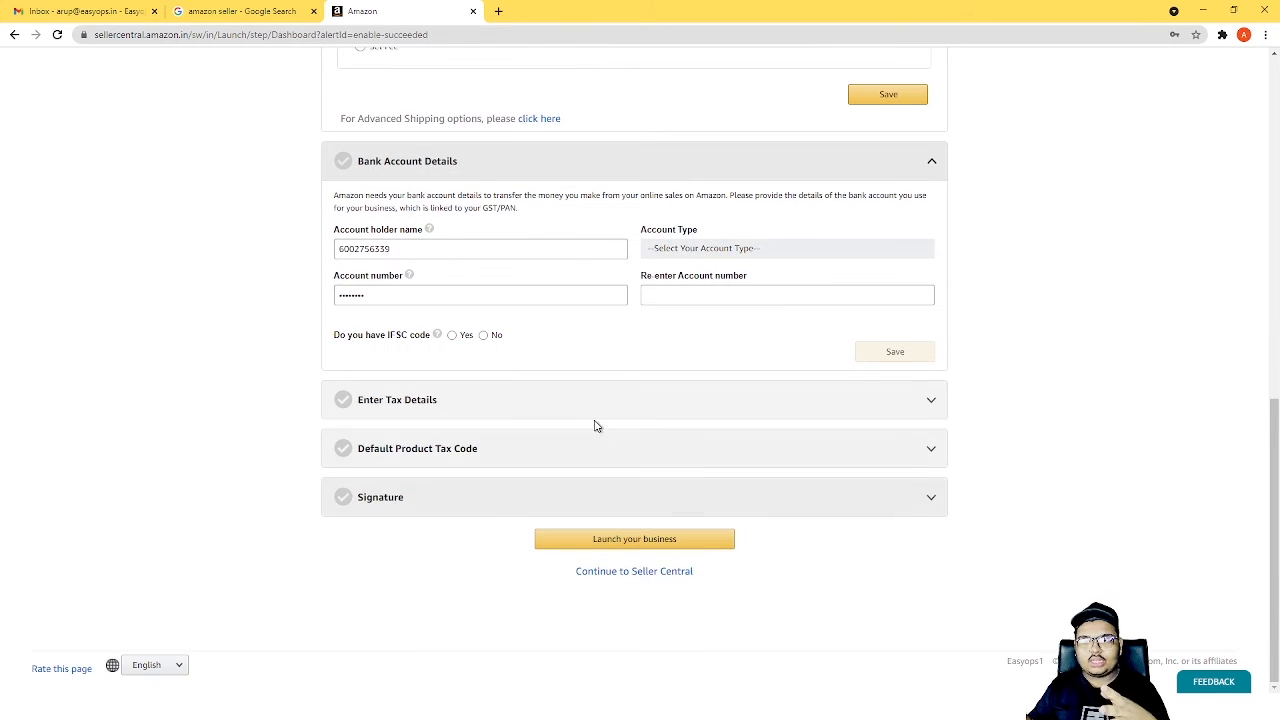
click(600, 420)
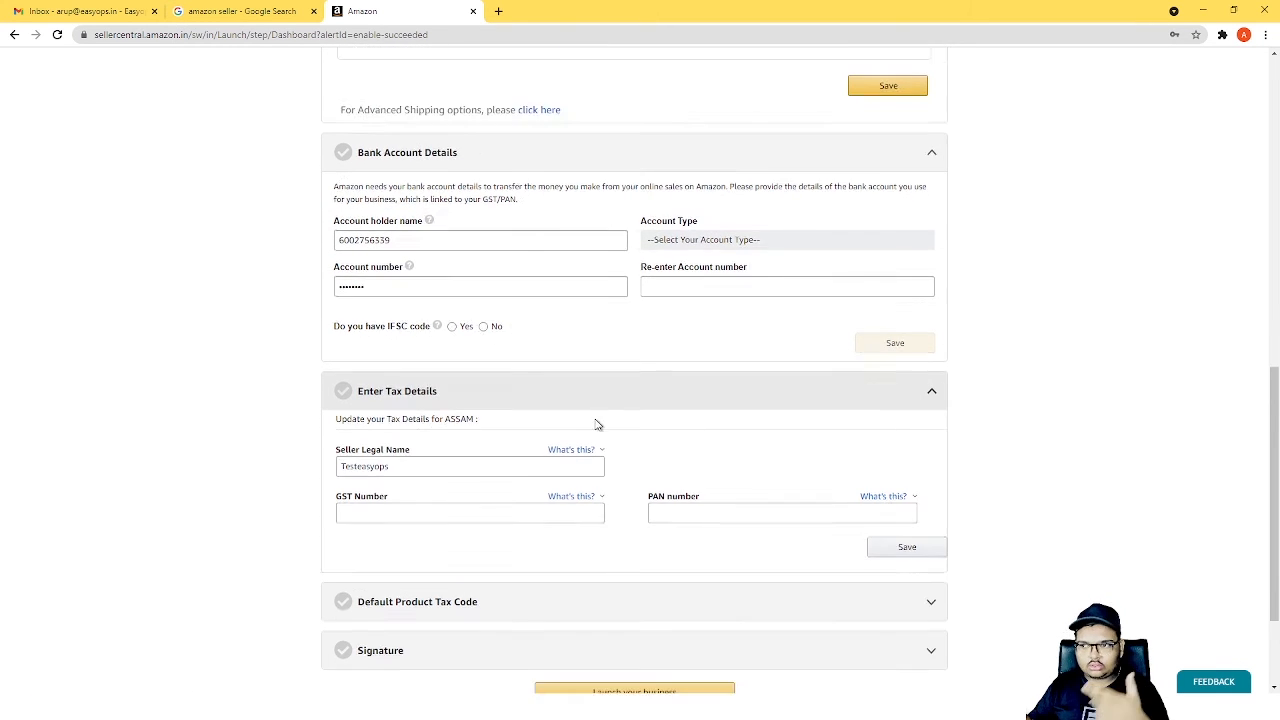
scroll(590, 425, down, 2)
scroll(565, 455, down, 3)
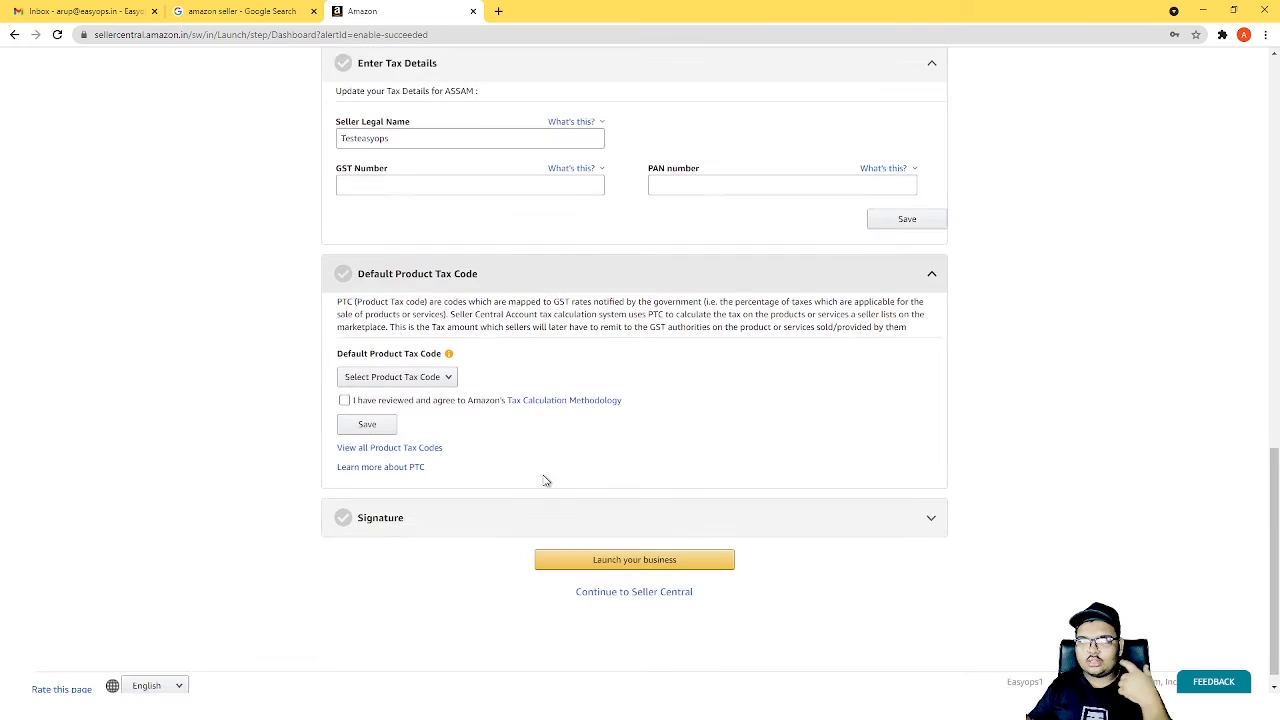
Try drawing a signature on the screen in the Signature section, clearing each attempt.
click(485, 497)
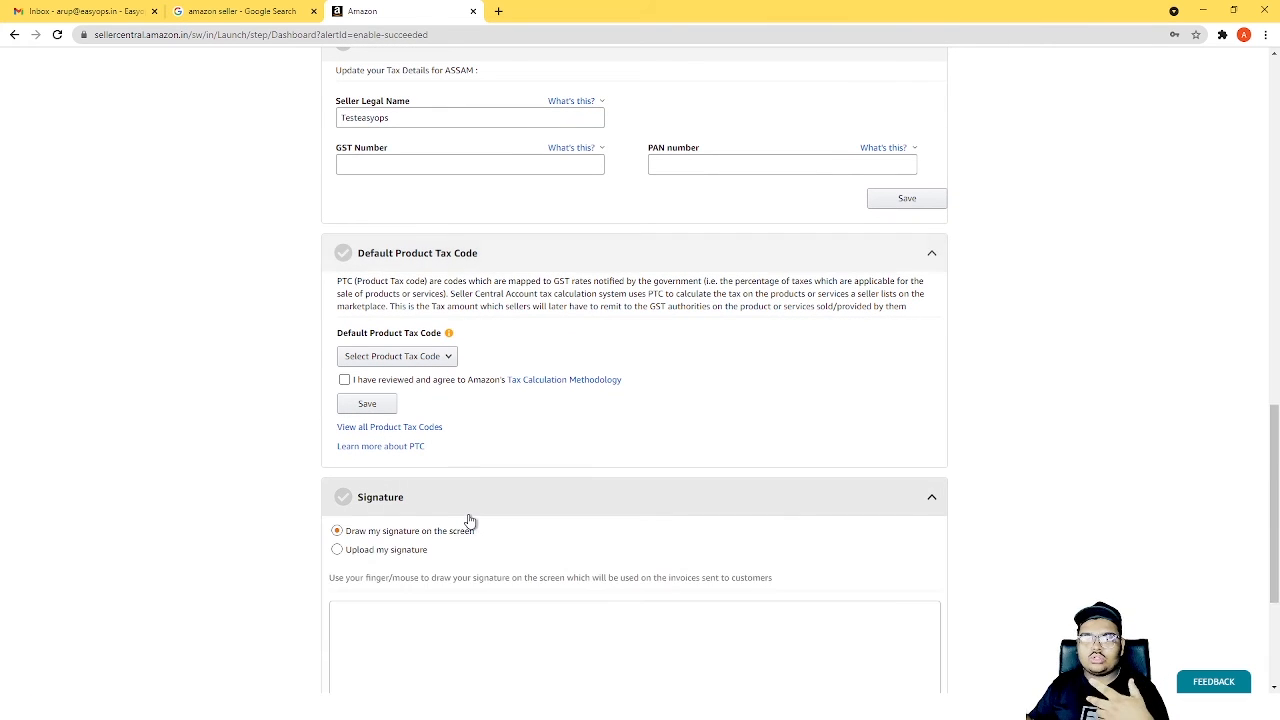
scroll(471, 528, down, 3)
mouse_move(424, 438)
mouse_down()
mouse_move(583, 417)
mouse_move(811, 471)
mouse_up()
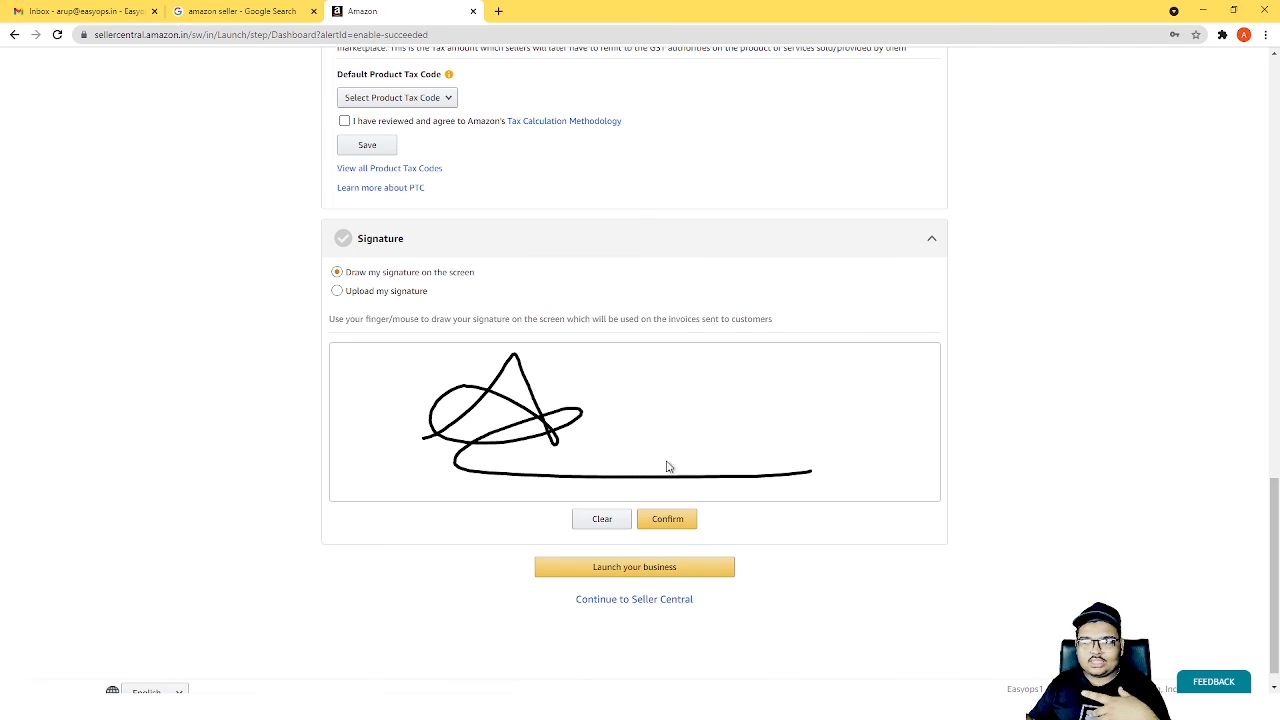
click(600, 519)
mouse_move(462, 478)
mouse_down()
mouse_move(523, 451)
mouse_move(543, 466)
mouse_move(577, 432)
mouse_move(634, 463)
mouse_move(736, 428)
mouse_up()
click(600, 519)
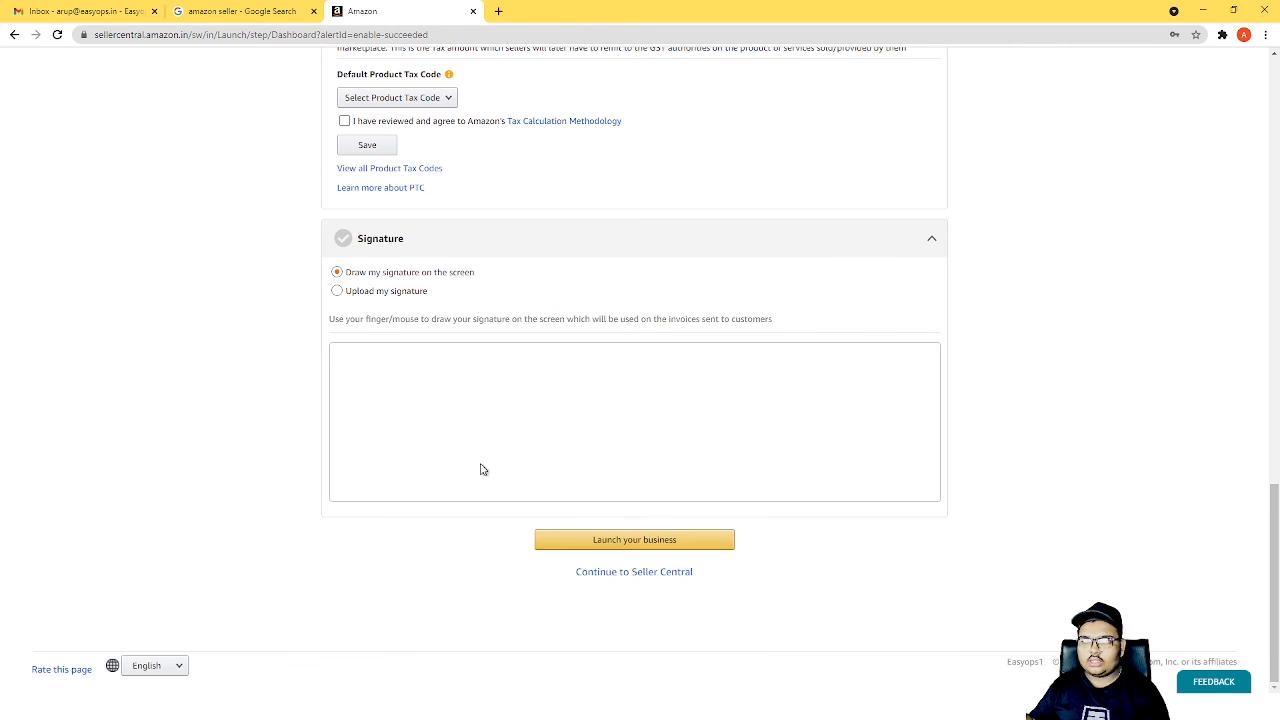
mouse_move(508, 480)
mouse_down()
mouse_move(520, 400)
mouse_move(463, 449)
mouse_move(614, 409)
mouse_up()
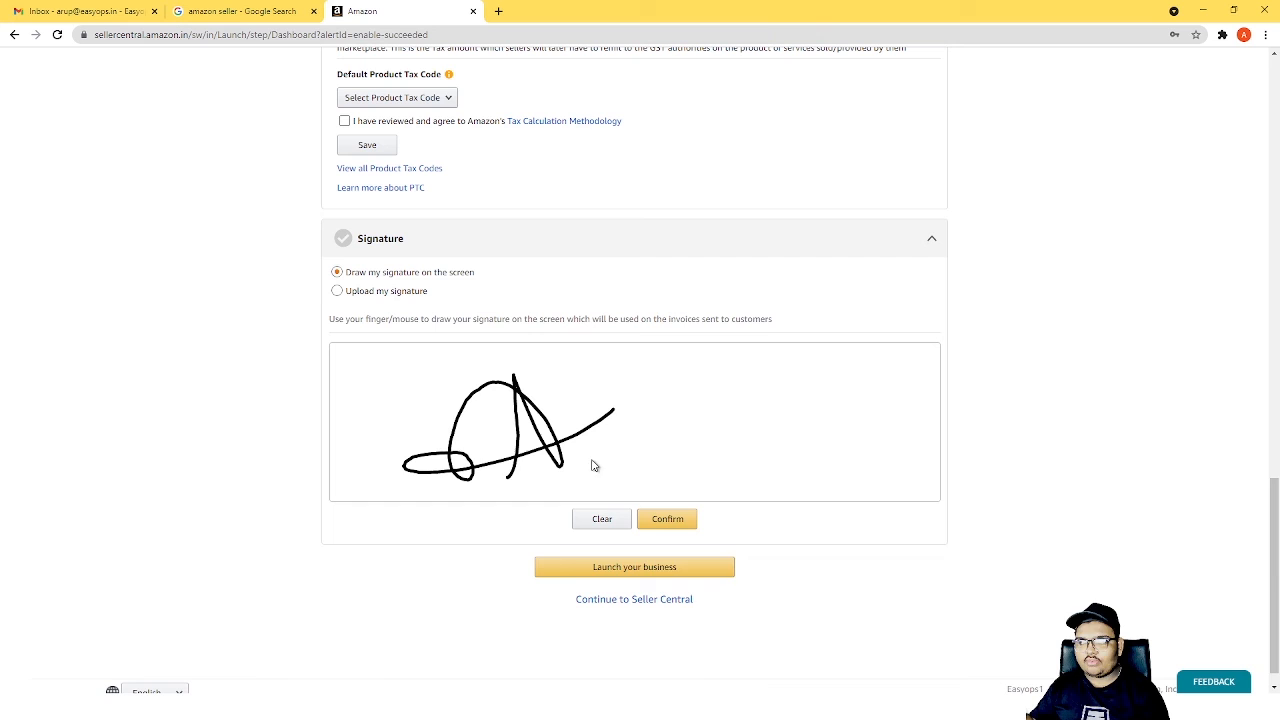
click(605, 521)
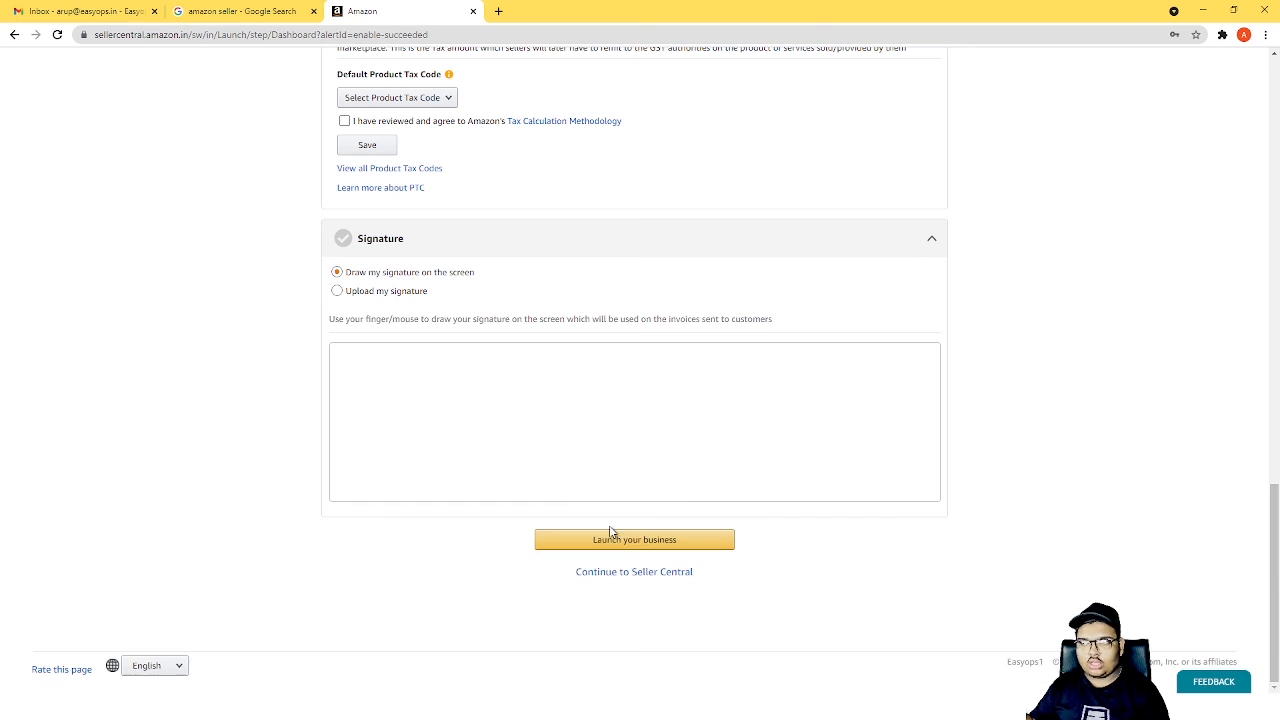
Check the upload requirements for a signature image and return to the option for drawing the signature on the screen.
click(389, 294)
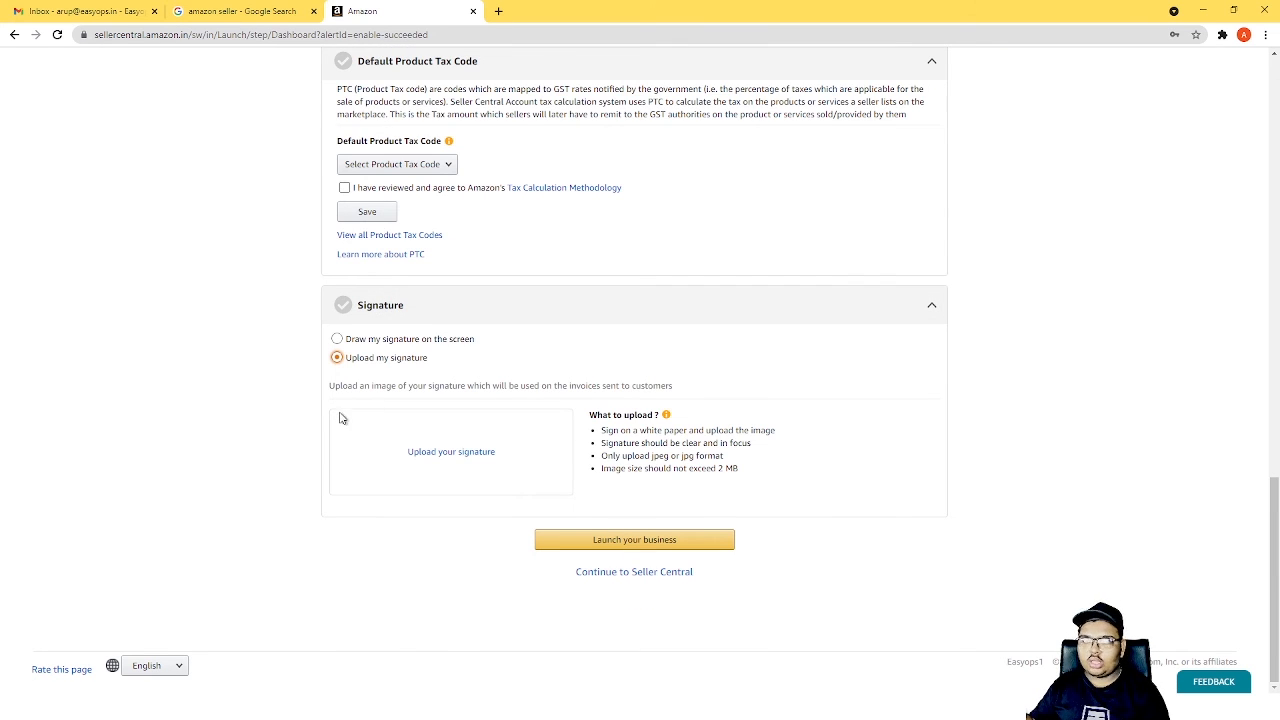
click(382, 341)
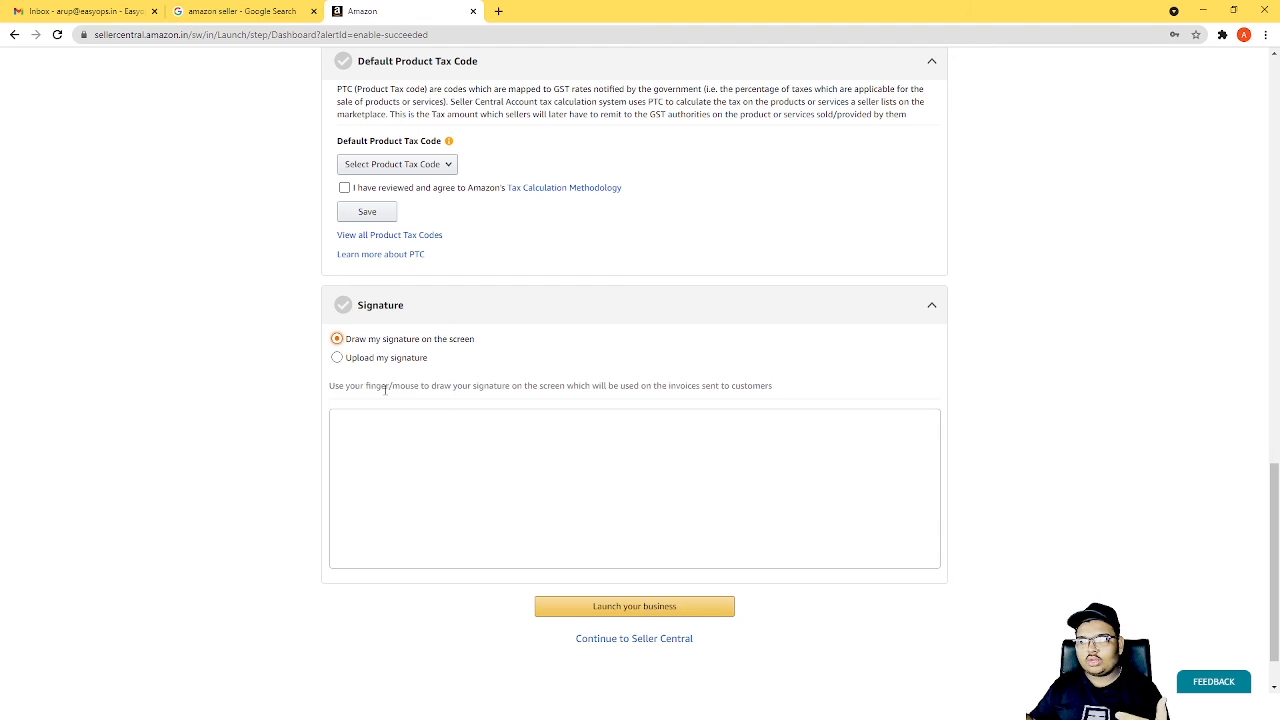
scroll(640, 560, down, 1)
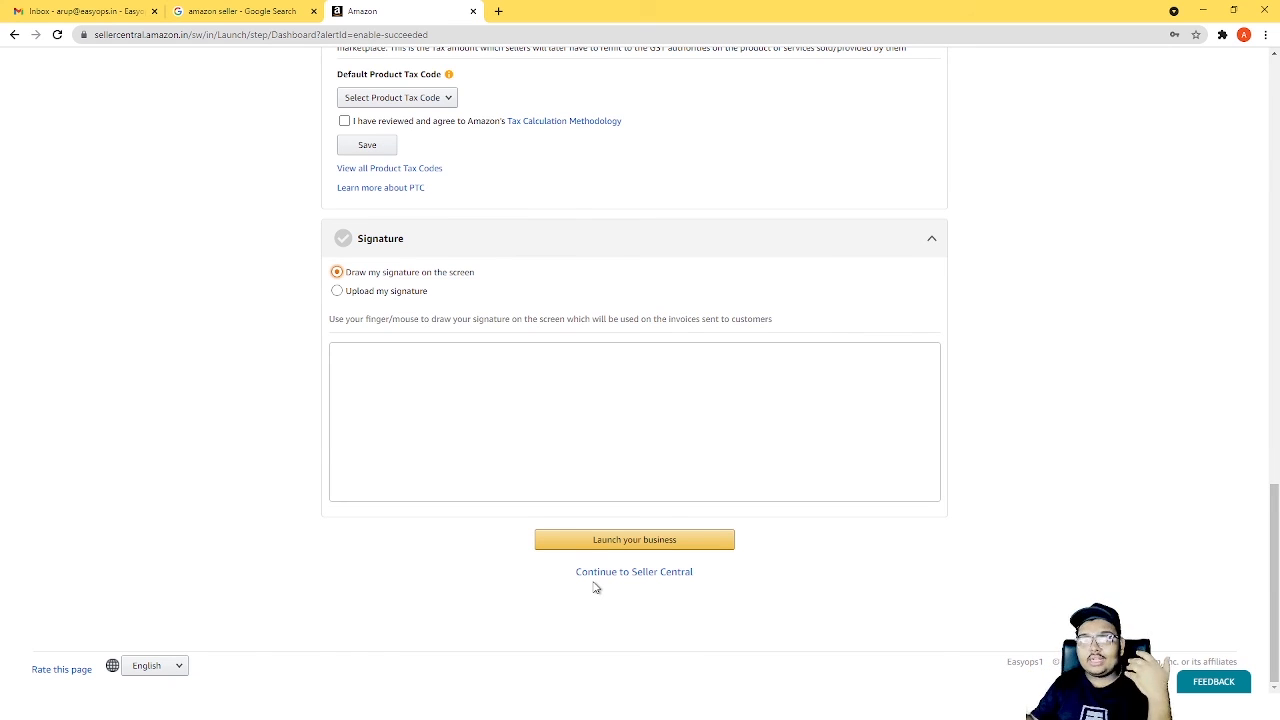
scroll(592, 584, up, 15)
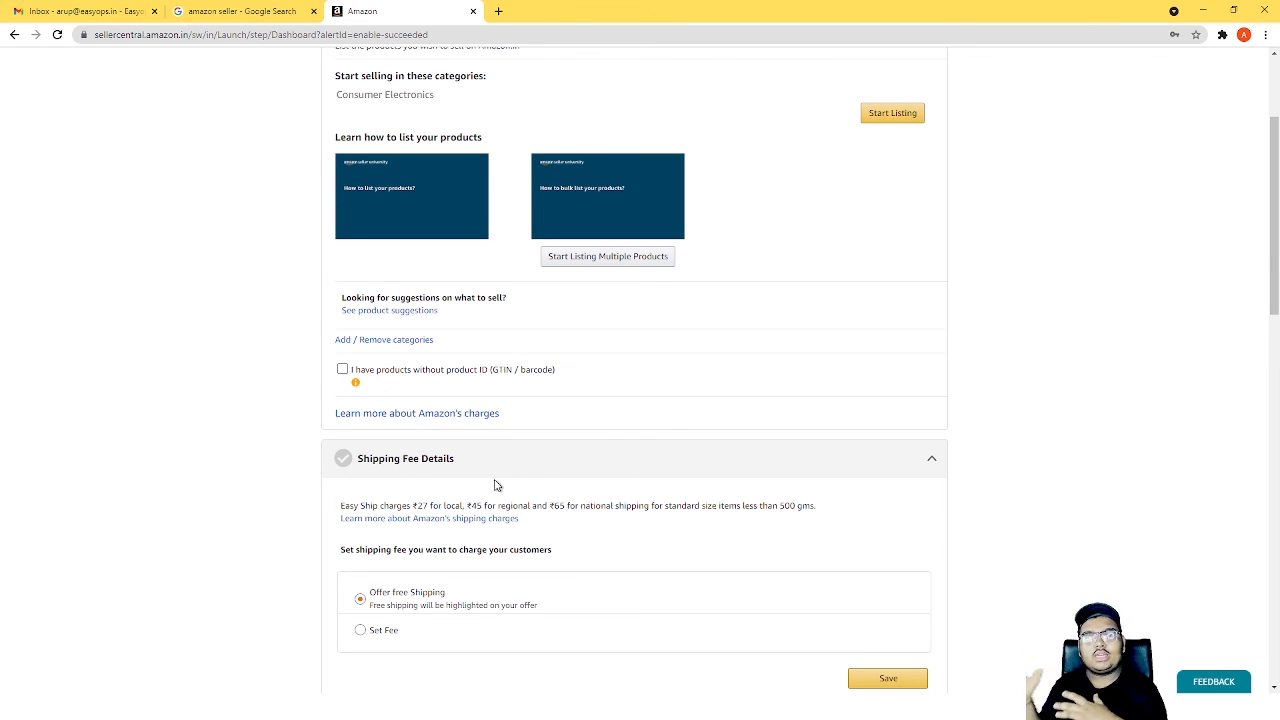
scroll(494, 485, down, 3)
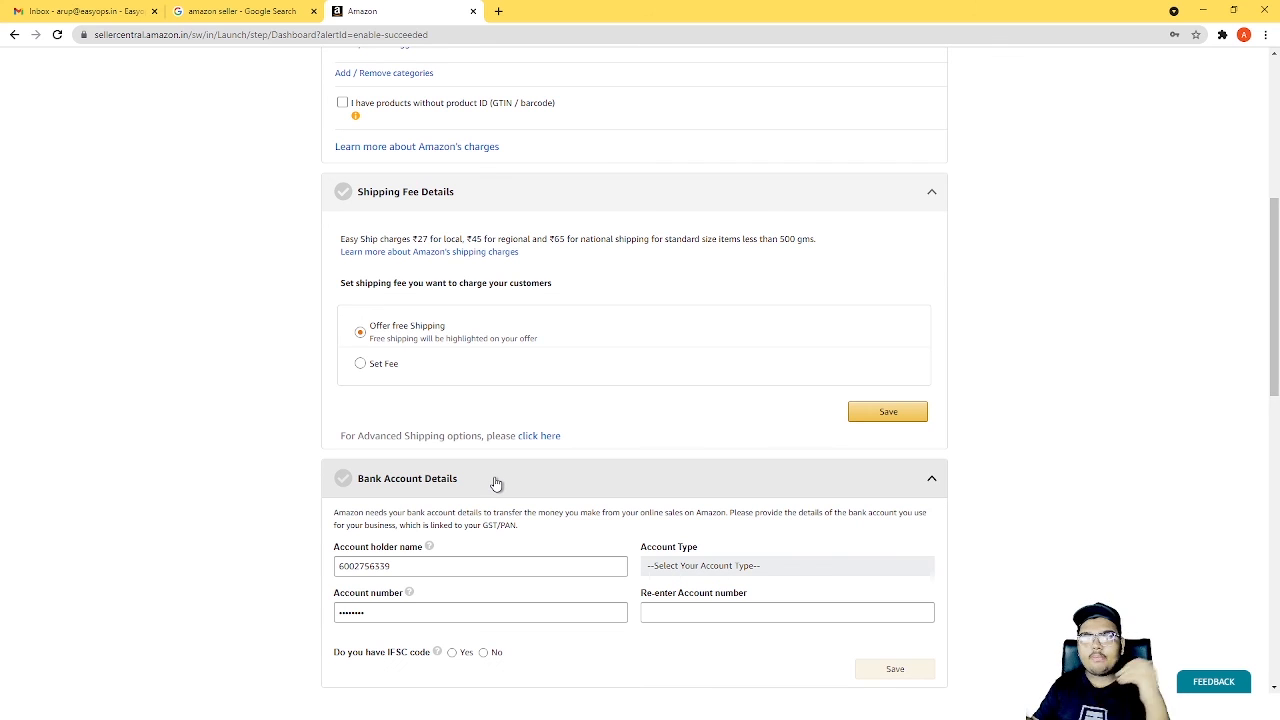
scroll(494, 487, down, 1)
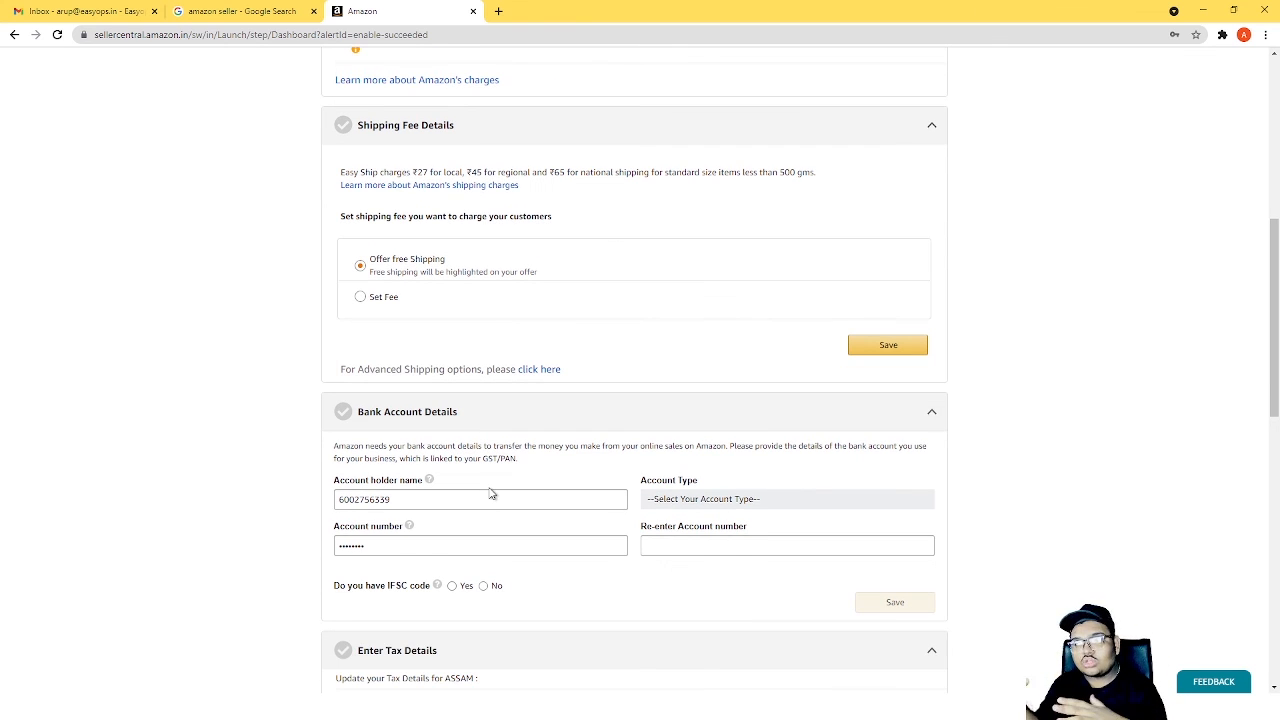